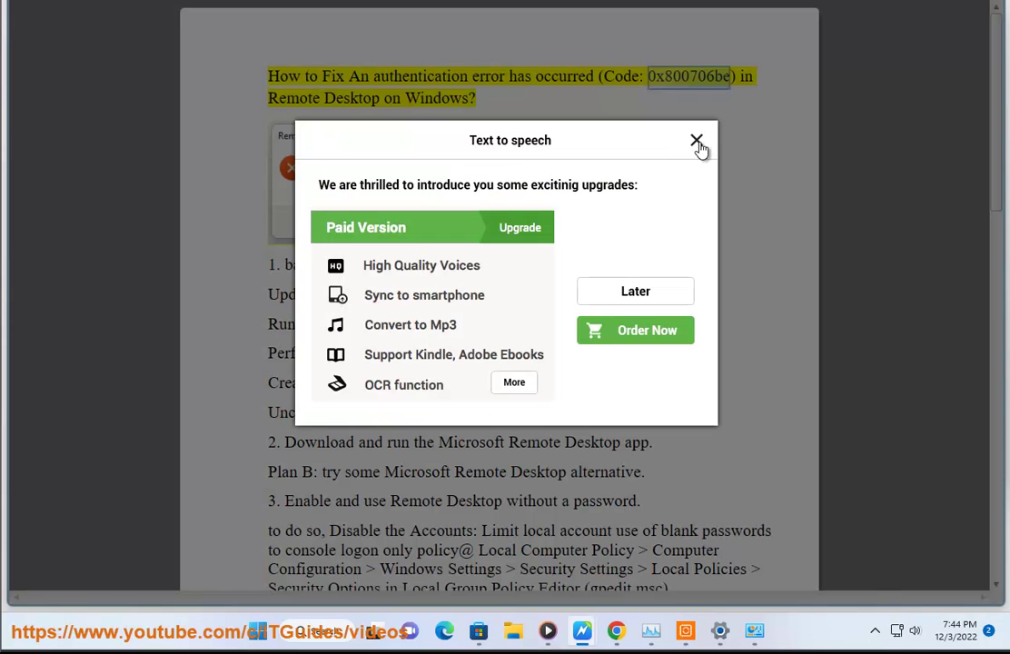
Step: Dismiss the text-to-speech upgrade offer and highlight the 'Update yr Windows' tip
click(697, 140)
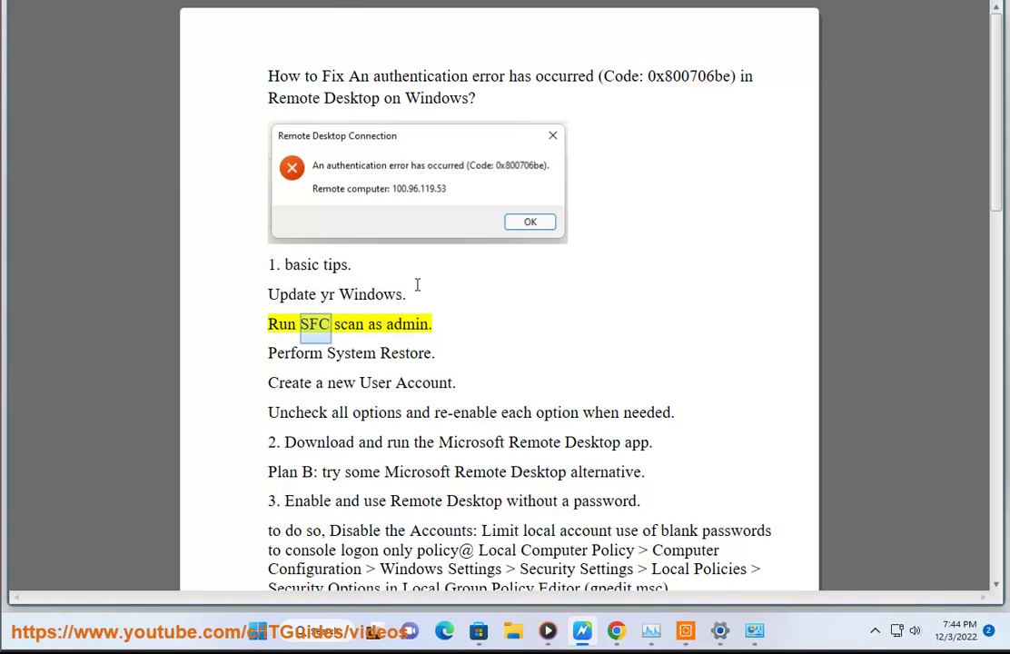
double_click(292, 293)
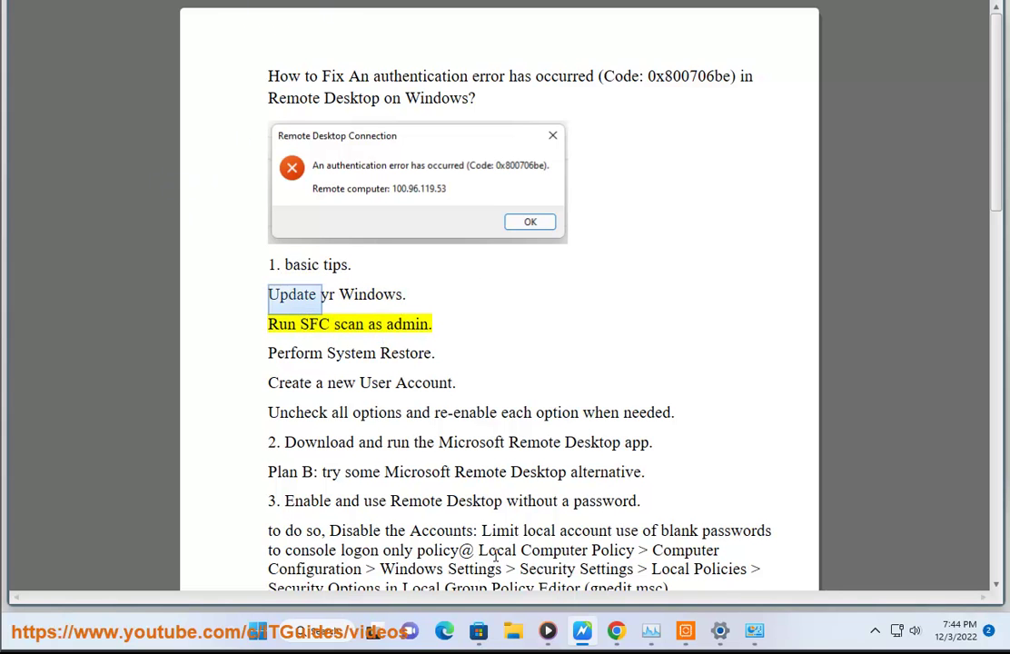
Step: Start a check for updates on the Windows Update page in Settings
click(719, 630)
click(154, 420)
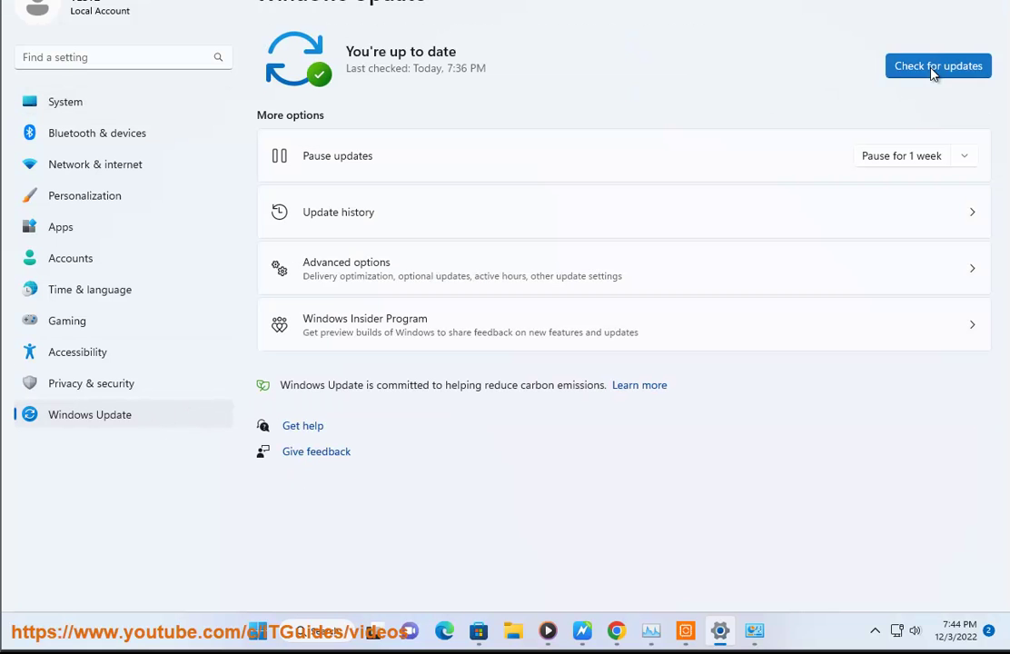
click(934, 69)
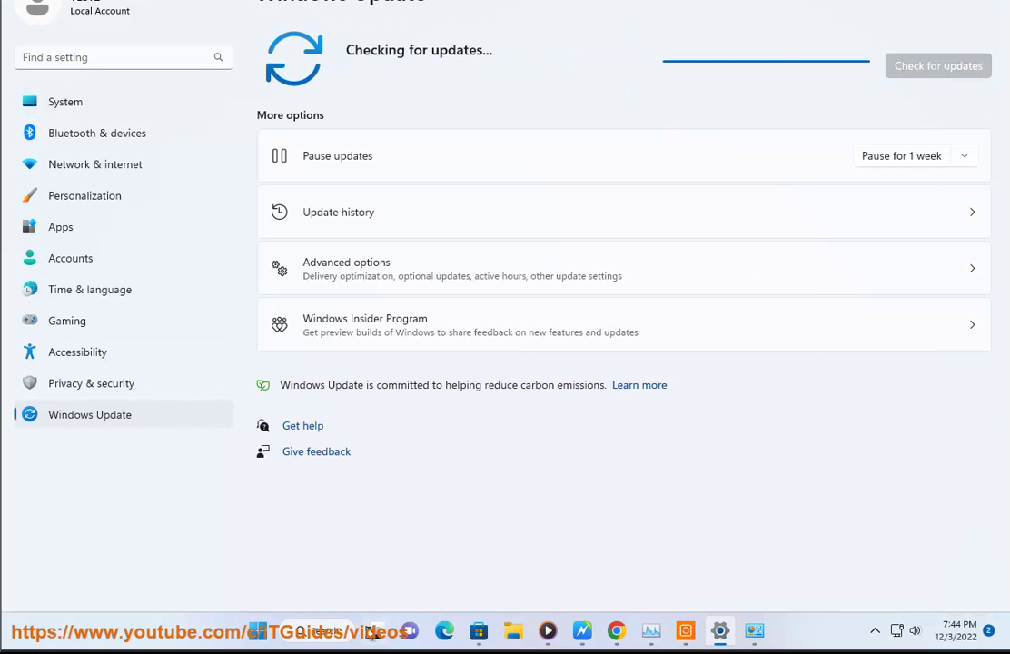
click(307, 630)
Step: Run Command Prompt as administrator, type SFC /SCANNOW, and minimize it to show the guide
right_click(309, 222)
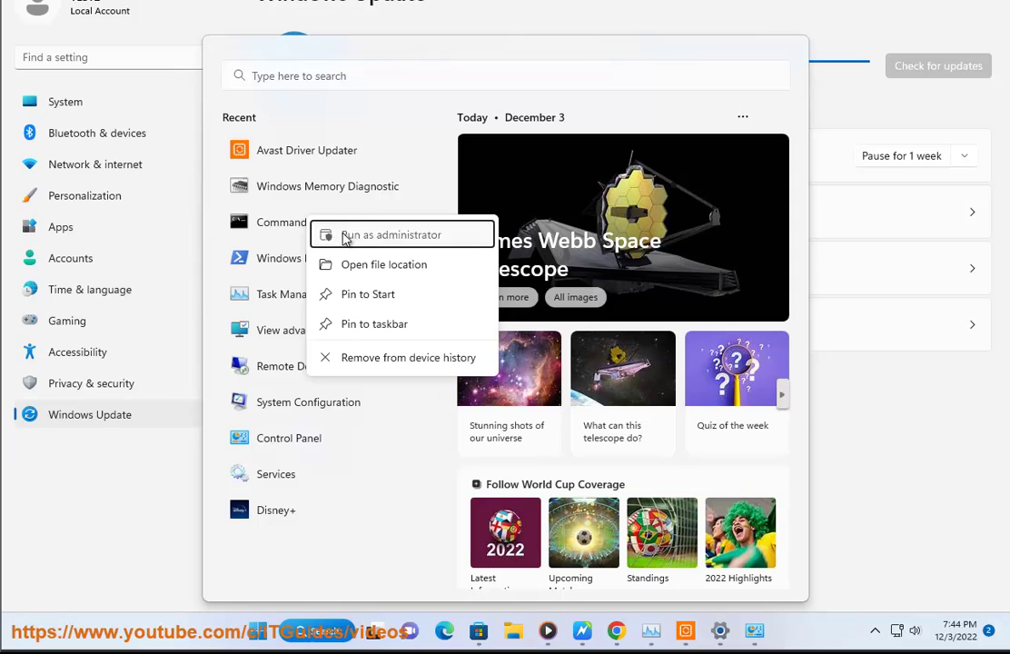
click(322, 232)
click(442, 407)
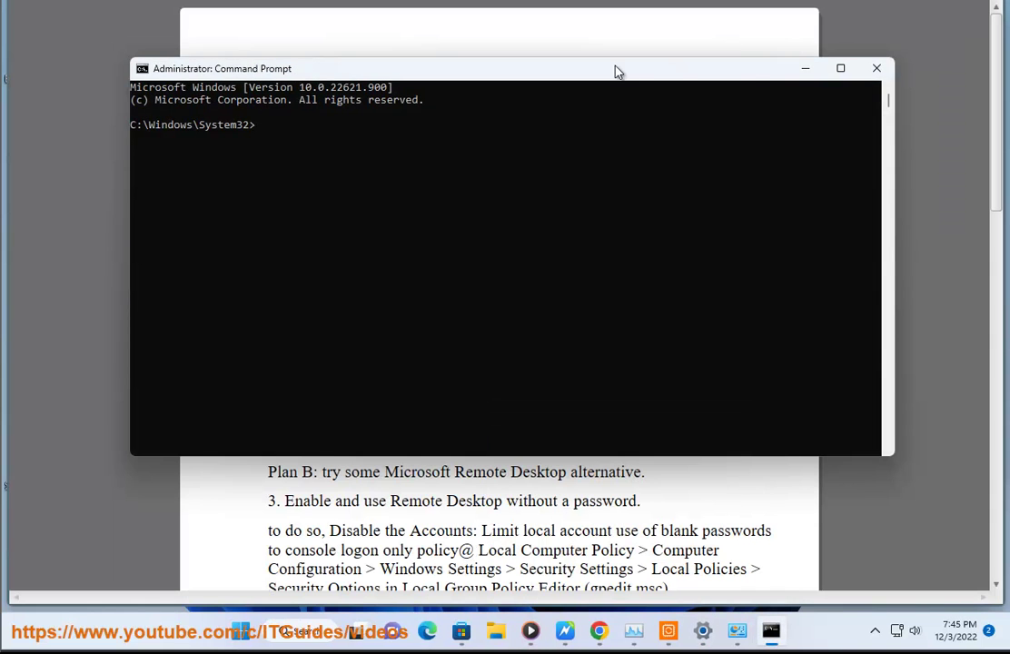
drag(615, 71, 669, 356)
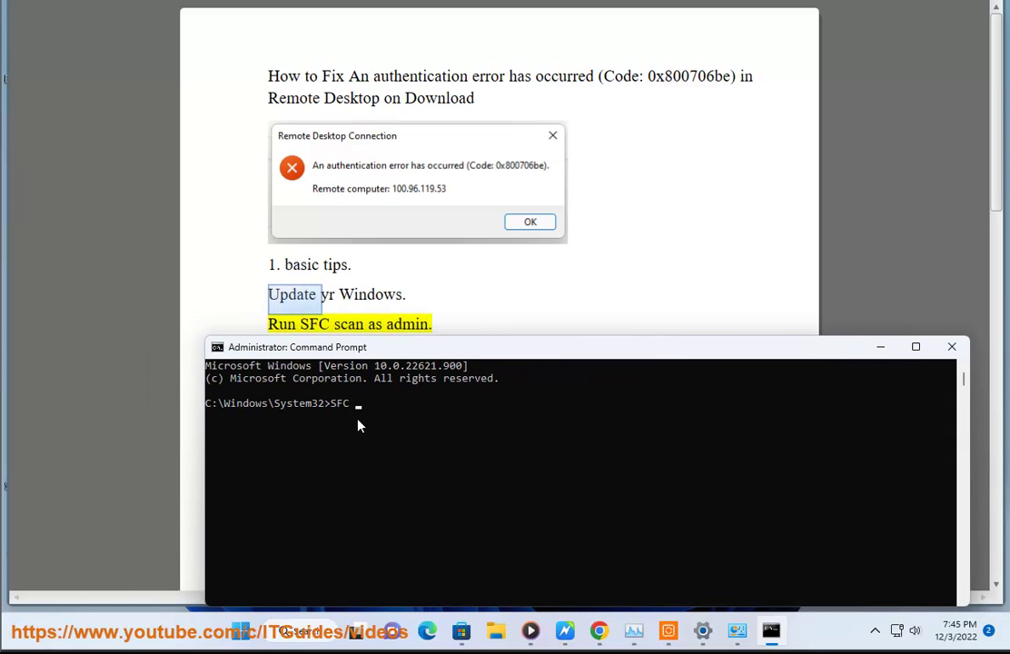
text(SFC /SCANNOW)
click(880, 347)
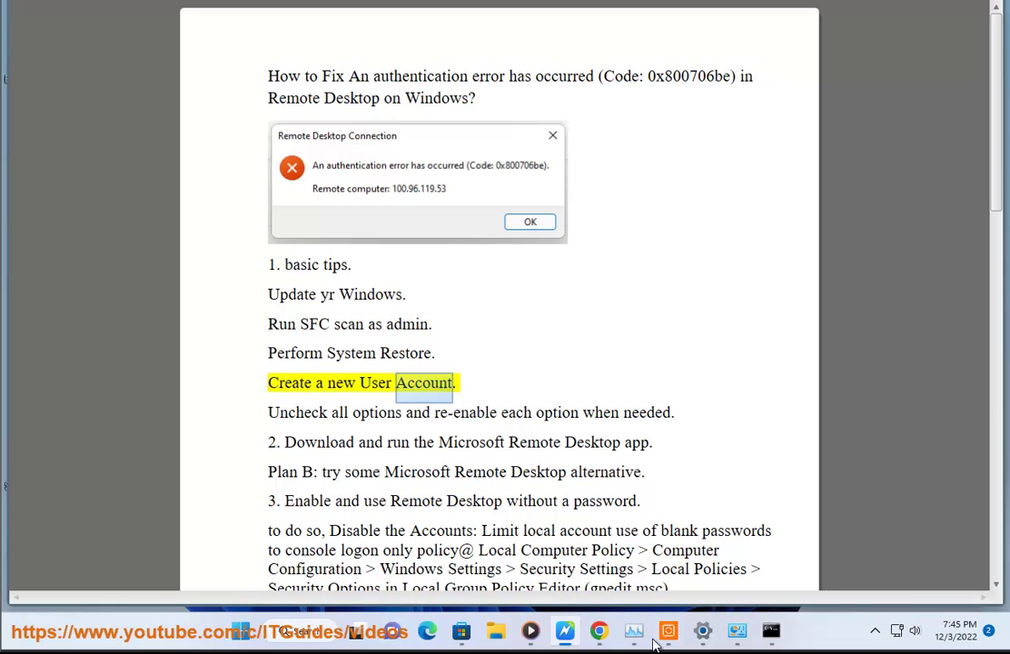
Step: Bring up Backup and Restore (Windows 7) in Control Panel
key(super+s)
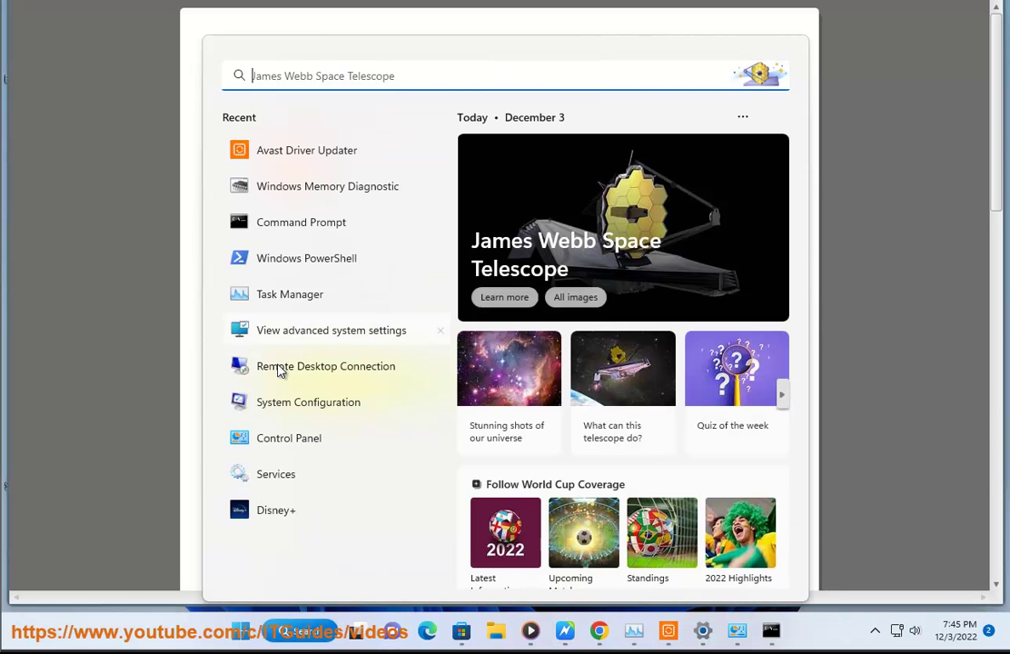
click(739, 636)
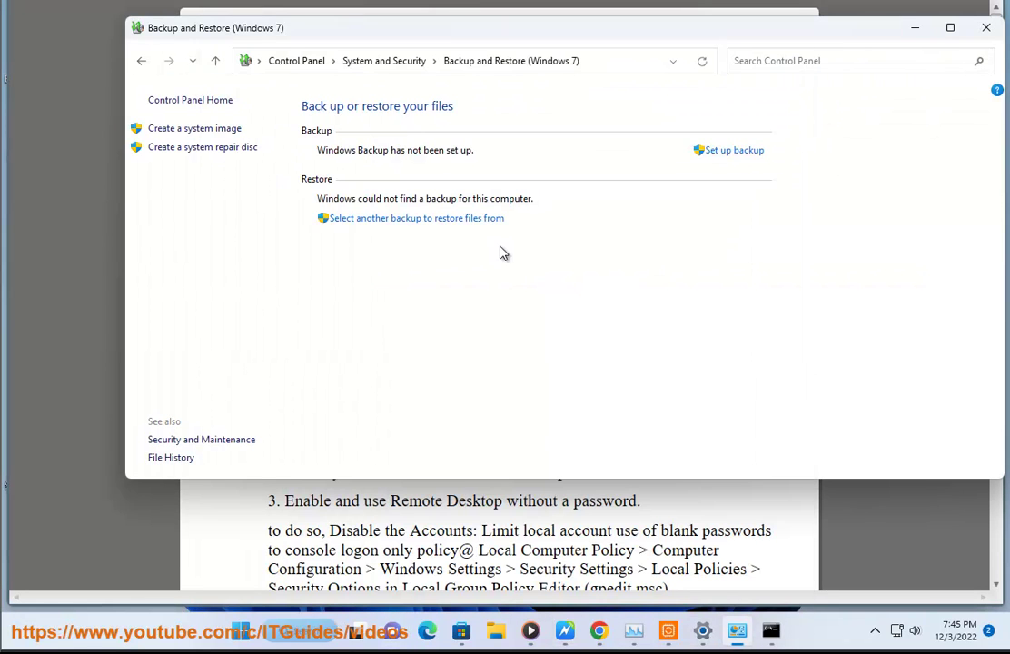
click(277, 60)
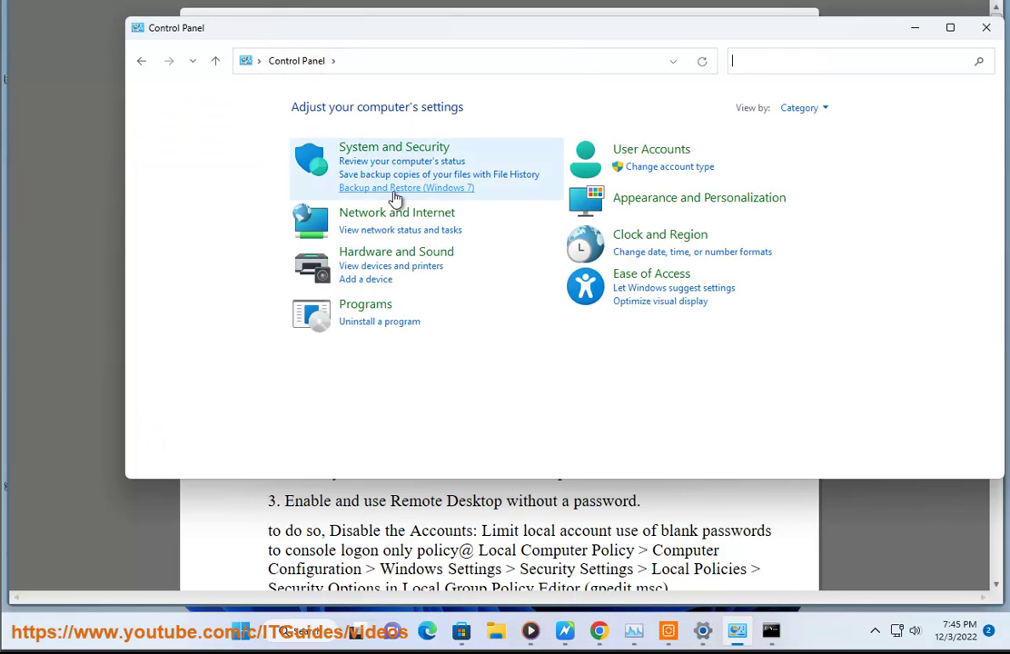
click(394, 198)
Step: Look for a backup on a network location, cancel the restore, and minimize the window
click(397, 220)
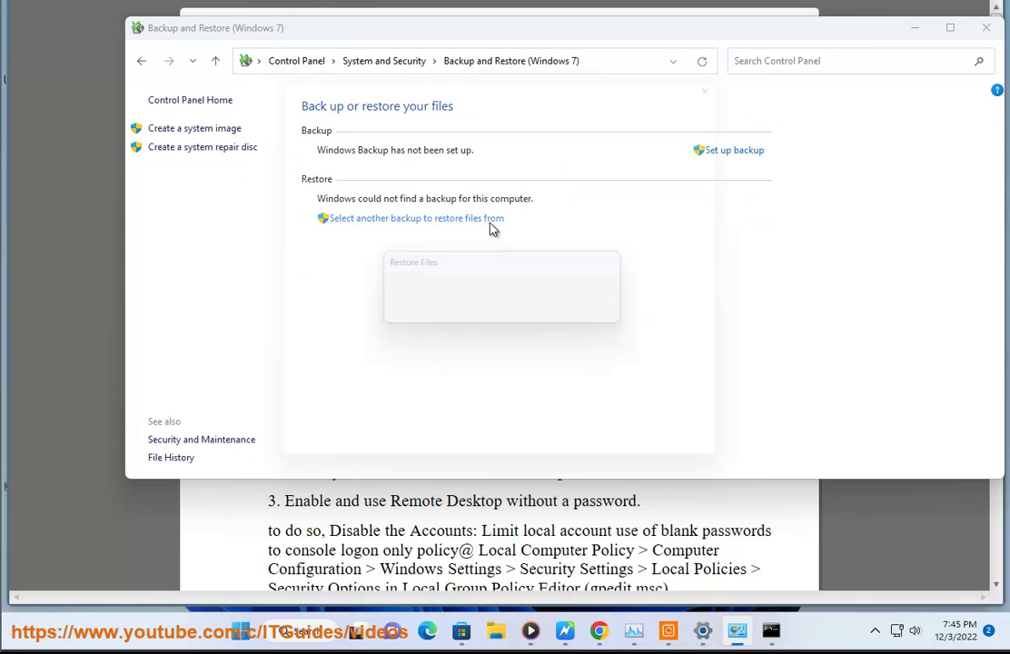
click(683, 422)
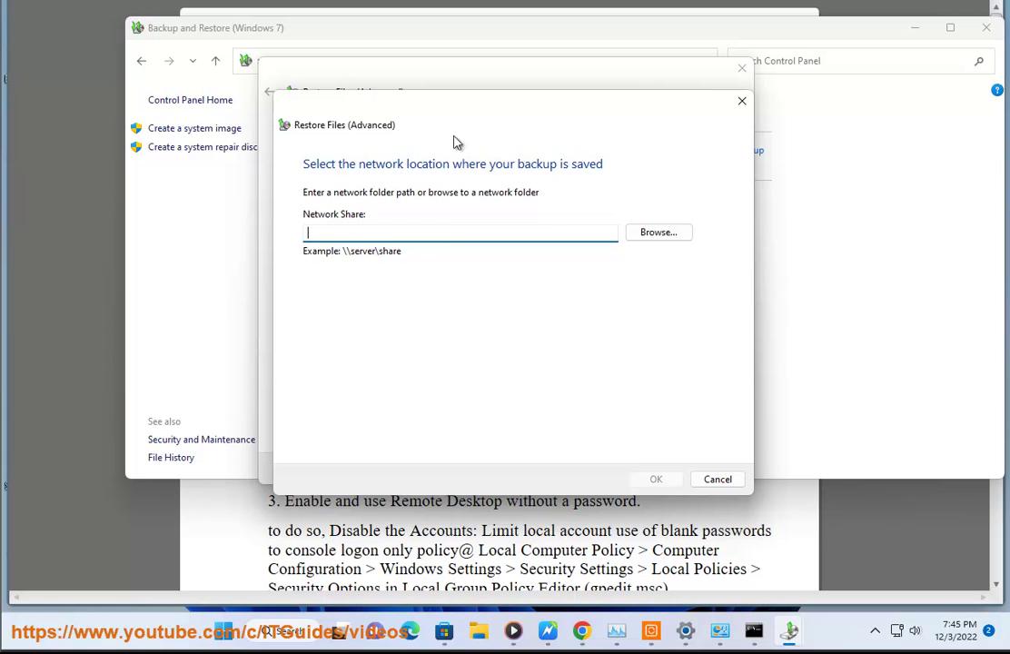
click(718, 479)
click(743, 69)
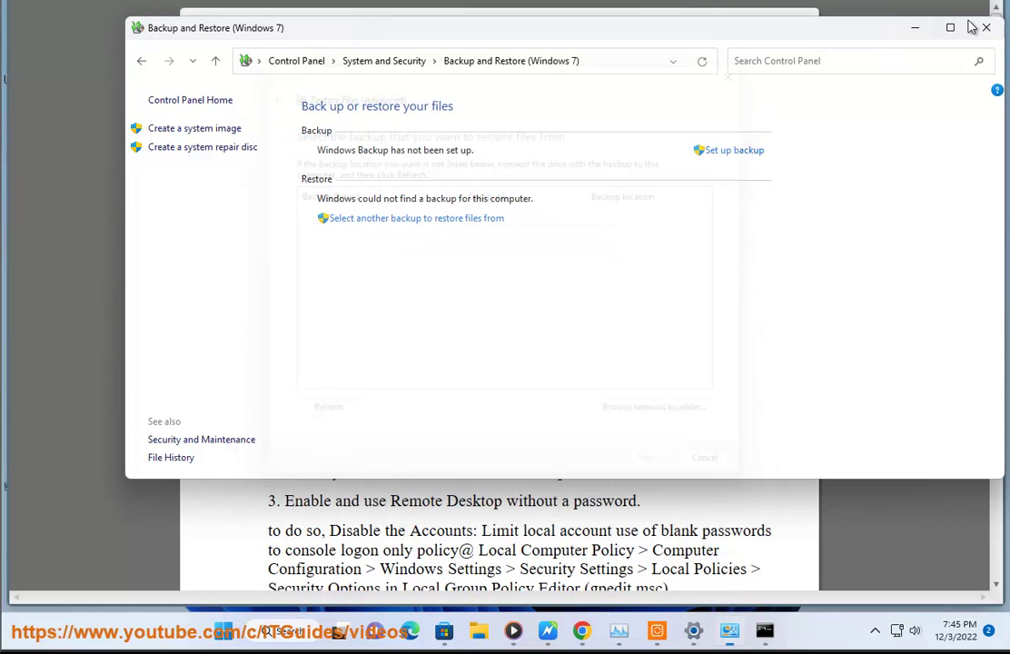
click(914, 34)
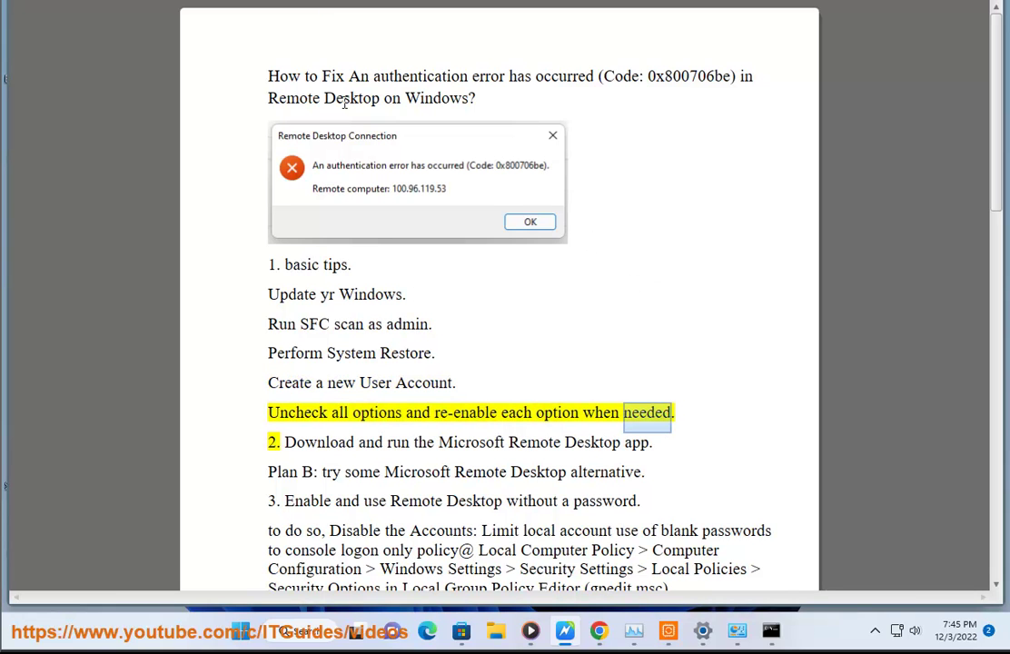
Step: Launch Remote Desktop Connection from the 'REMO' search and show its full options
click(304, 636)
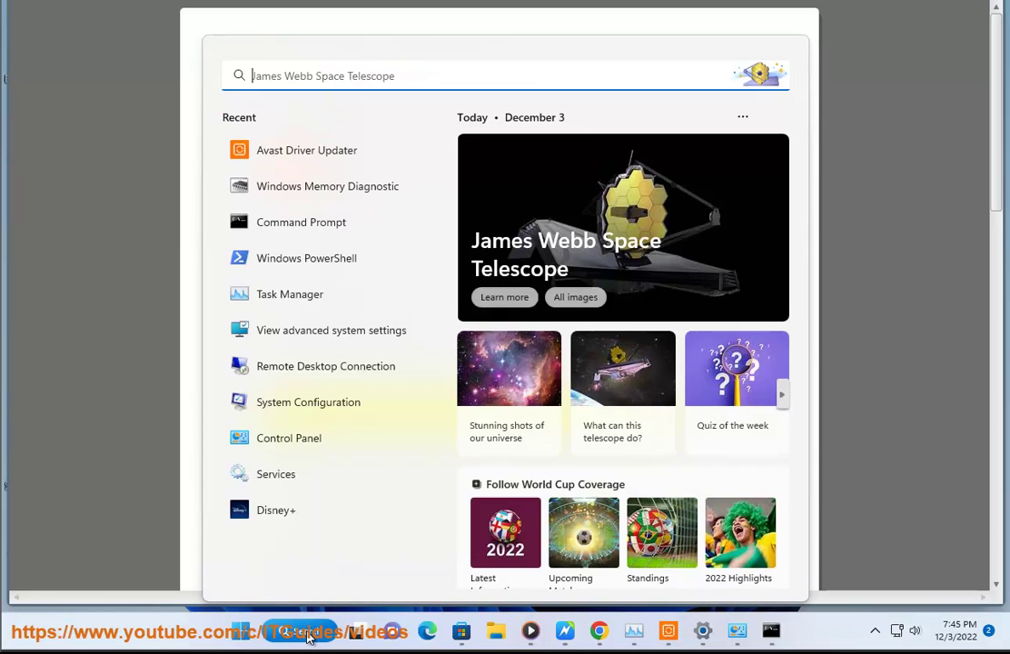
text(REMO)
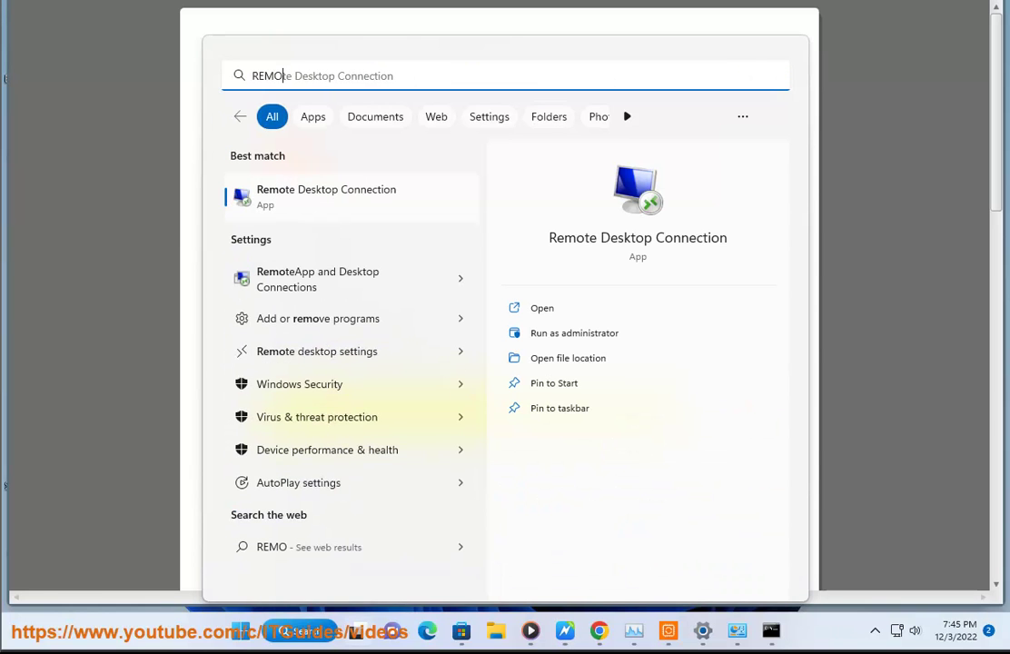
click(379, 194)
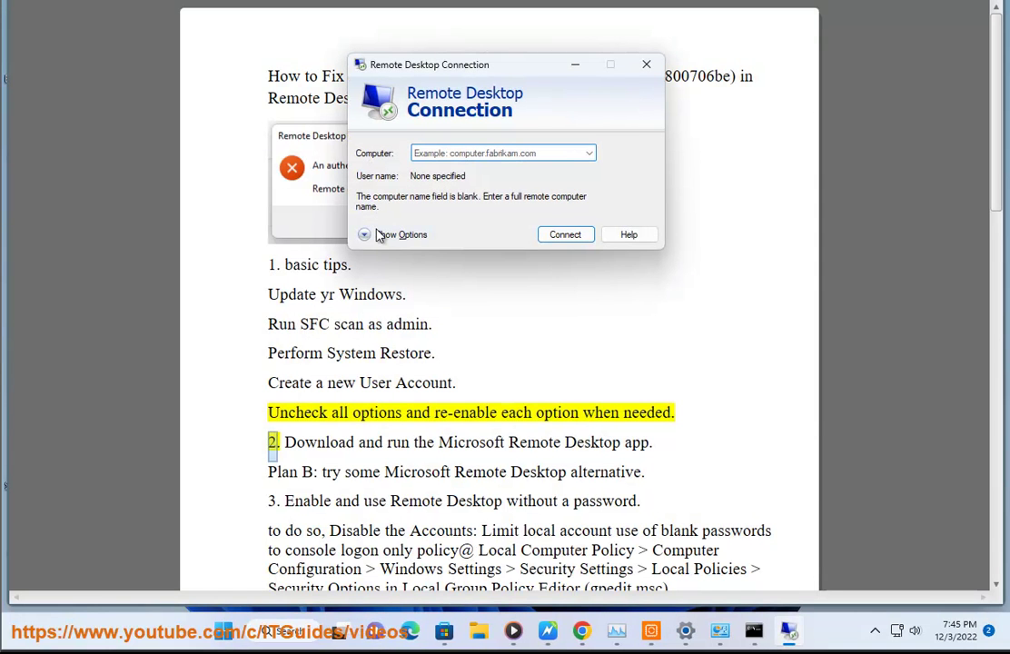
key(alt+o)
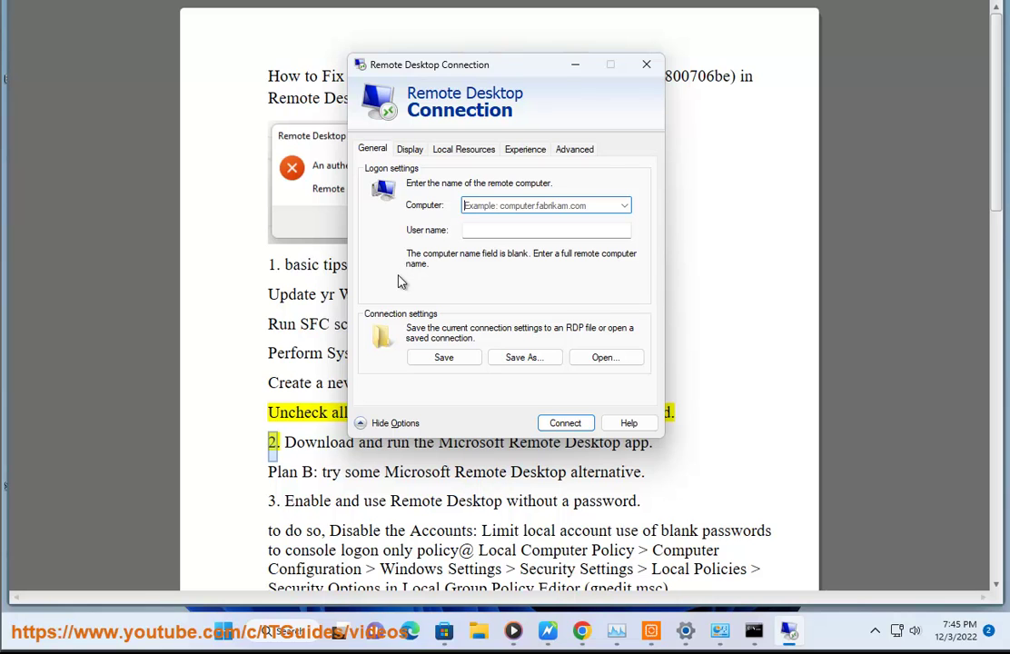
Step: Review the Display, Local Resources, Experience and Advanced tabs, then close the connection window
click(412, 150)
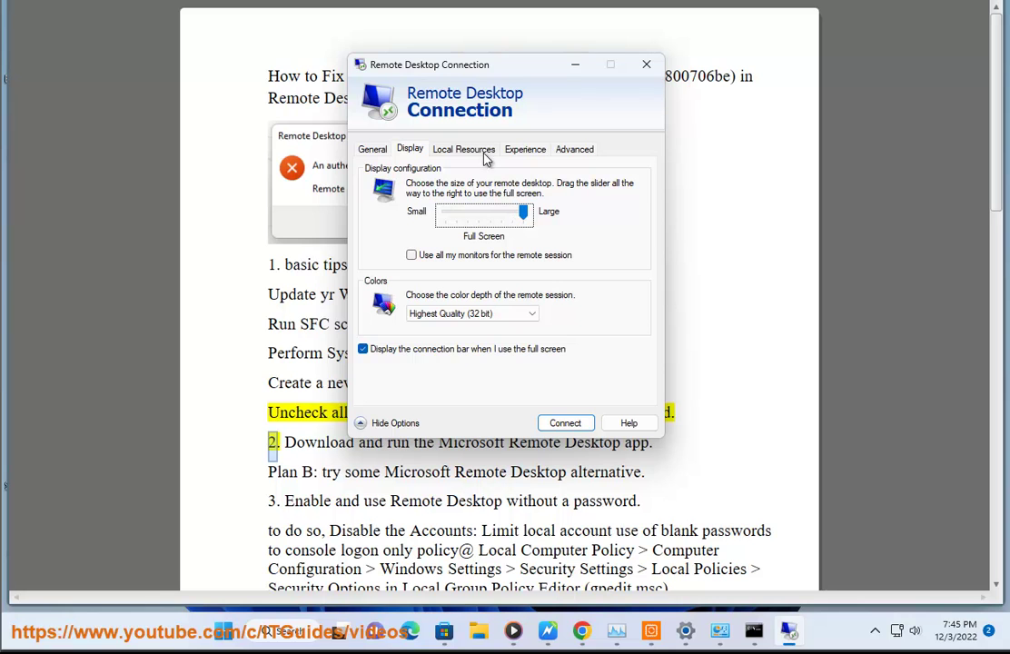
click(383, 355)
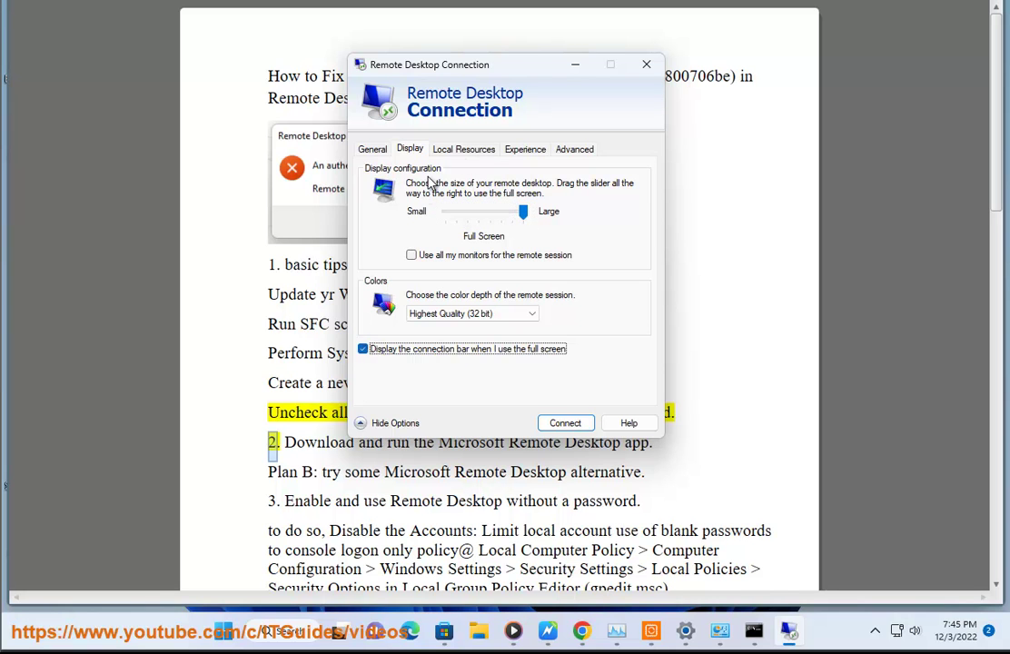
click(464, 151)
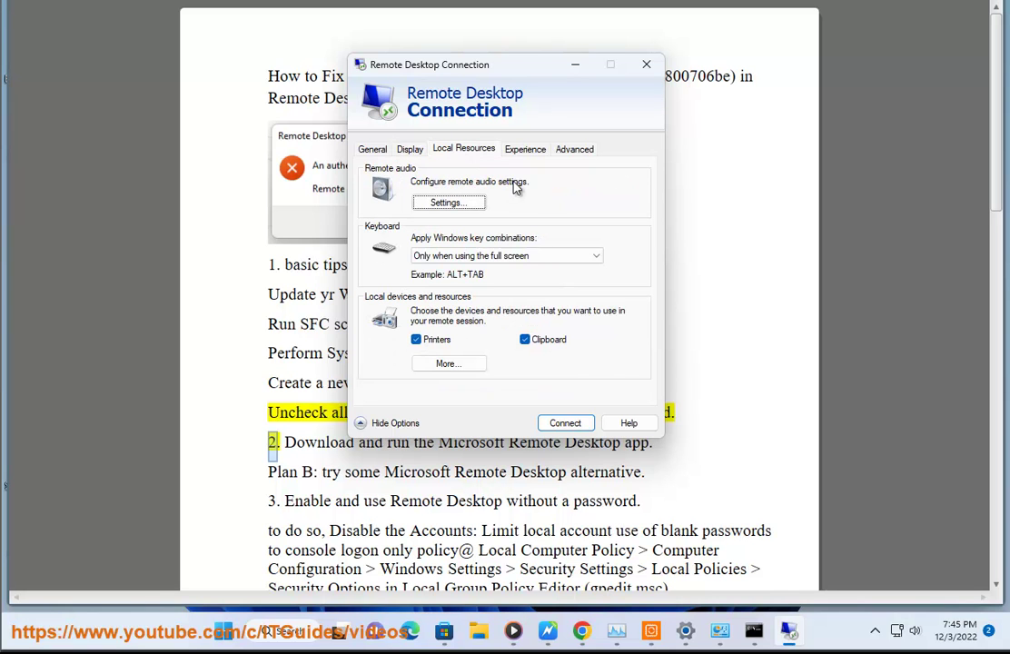
click(525, 149)
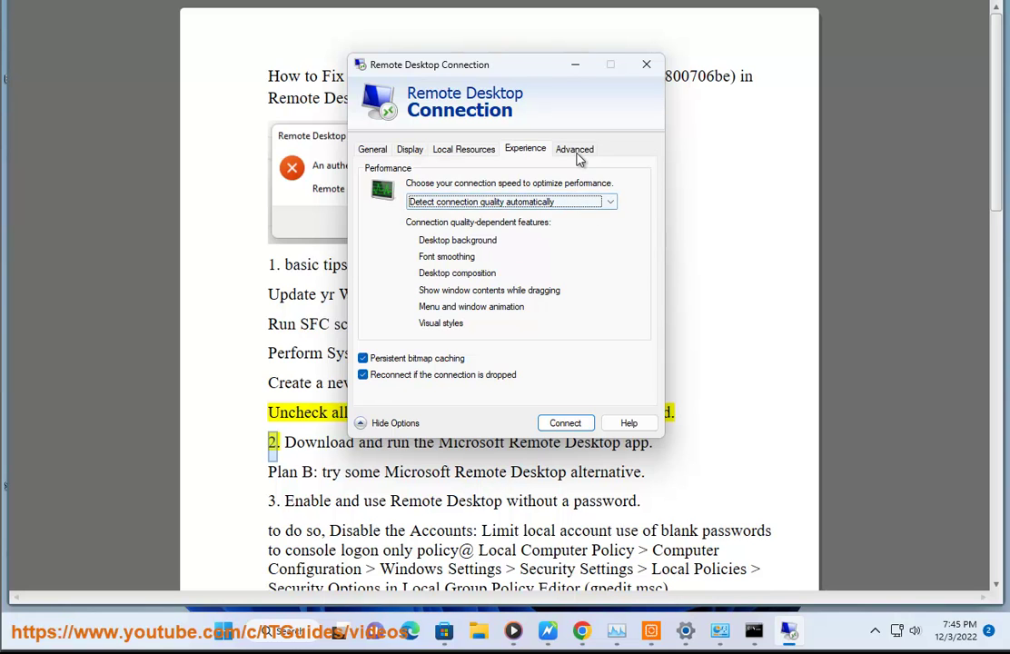
click(575, 149)
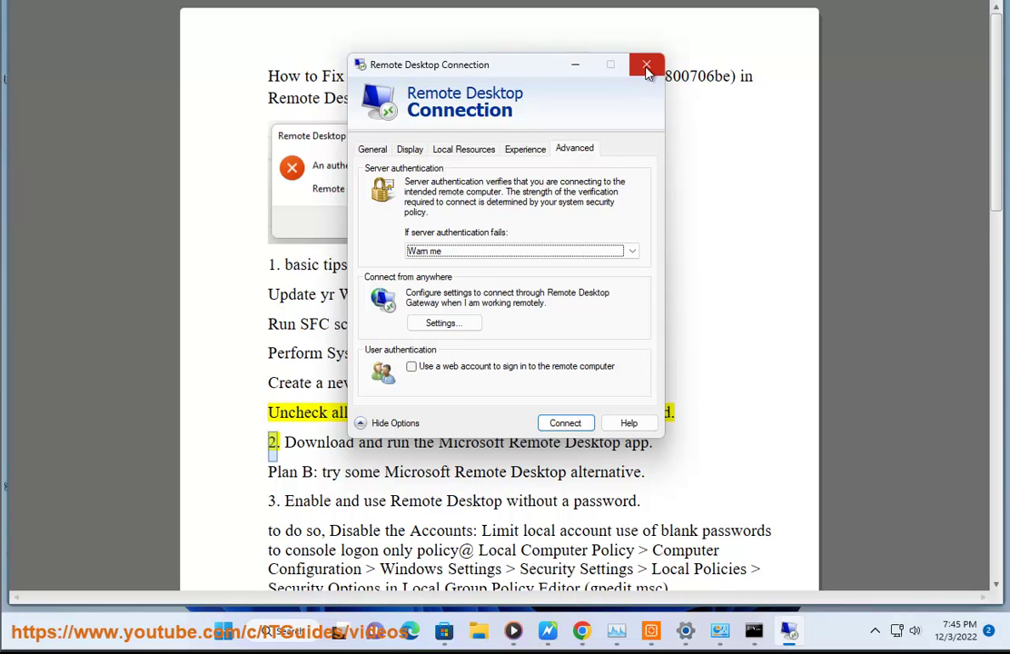
click(575, 65)
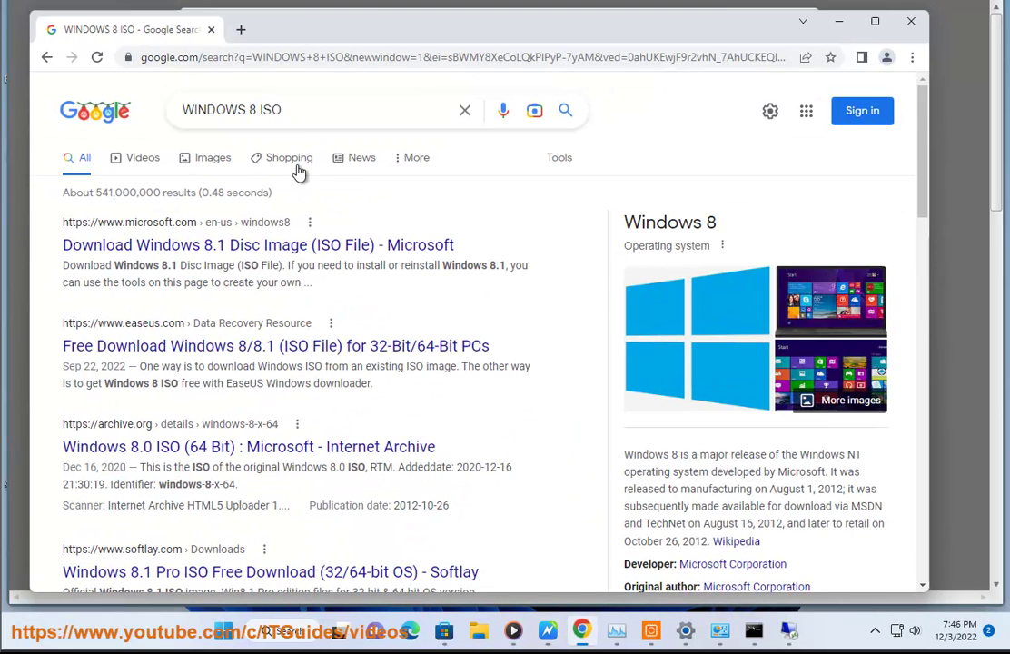
Step: Replace the WINDOWS 8 ISO query with 'microsoft remote desktop download', then return to the guide
drag(309, 108, 155, 108)
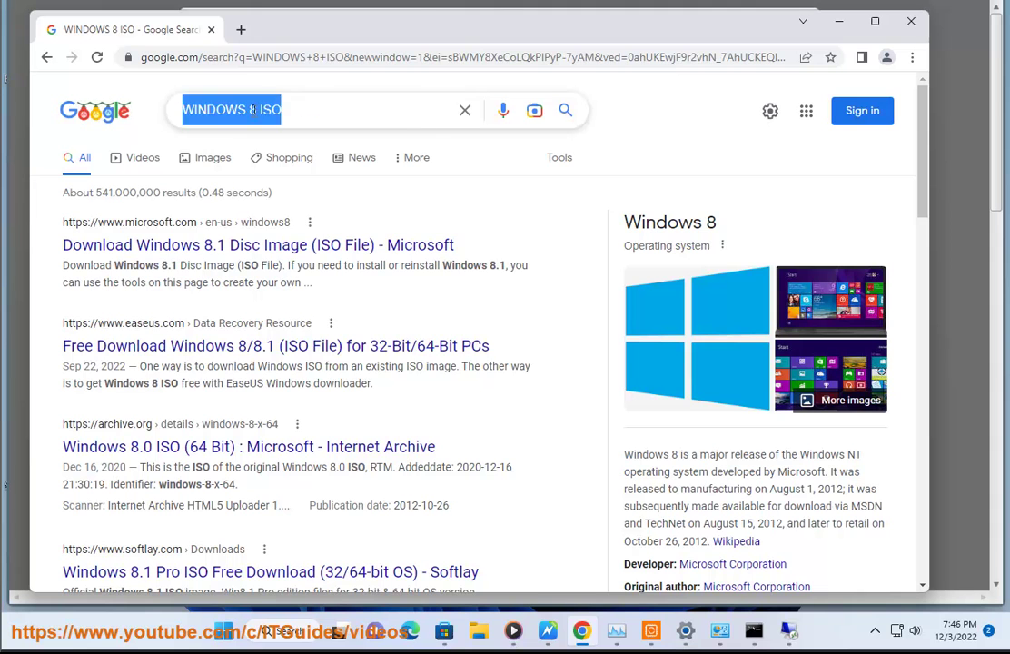
text(Microsoft Remote Desktop)
text(Do)
key(Down)
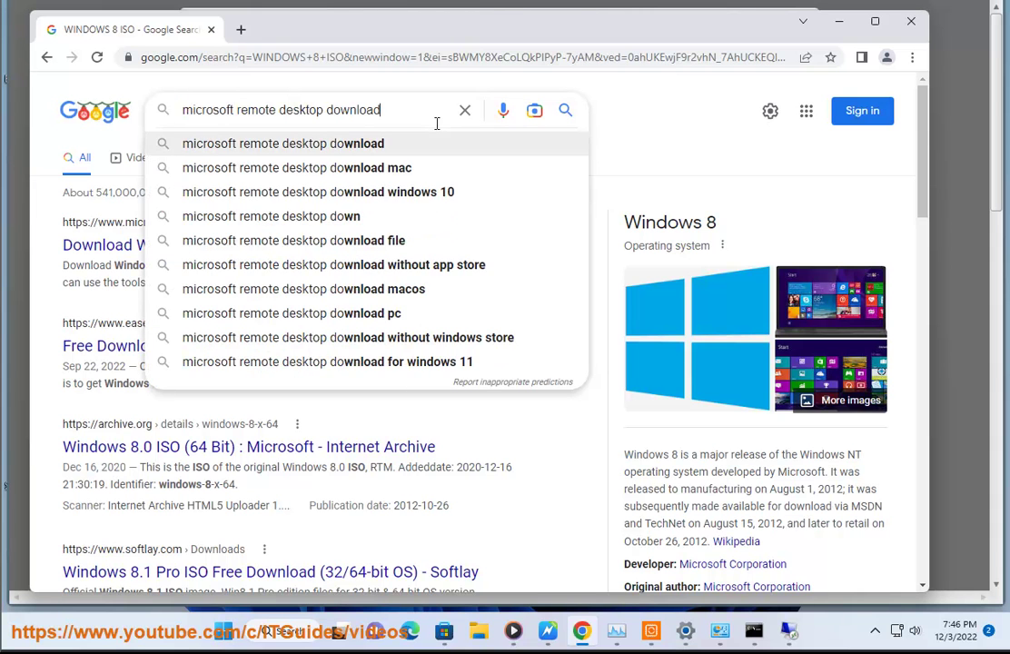
key(Return)
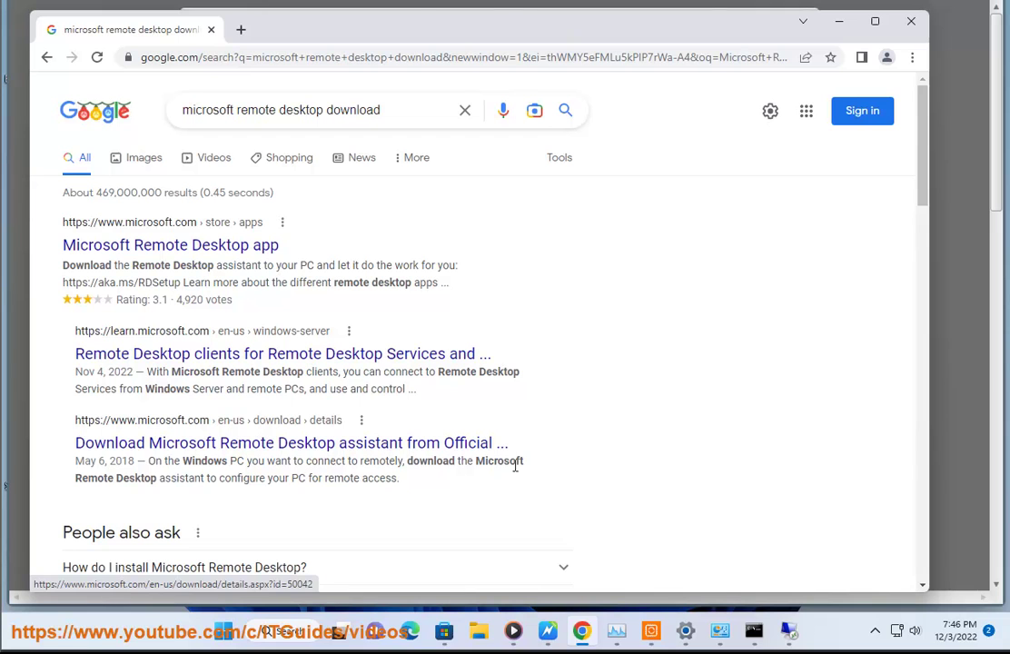
click(548, 631)
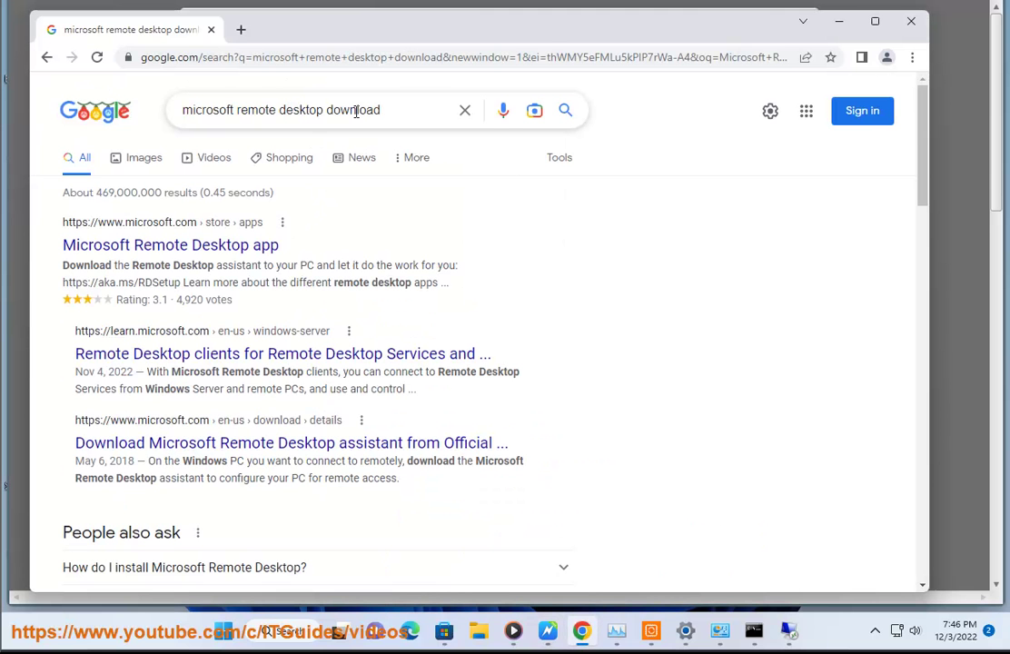
Step: Search 'microsoft remote desktop alternative', mark TeamViewer, AnyDesk and MobaXTerm, then return to the guide
double_click(355, 110)
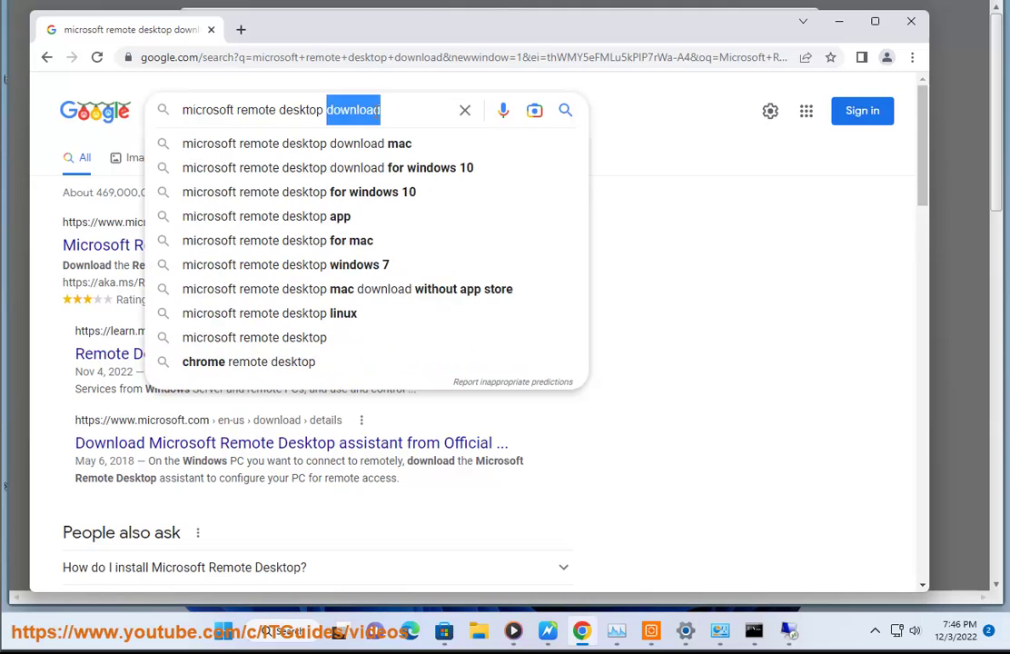
text(alternative)
key(Return)
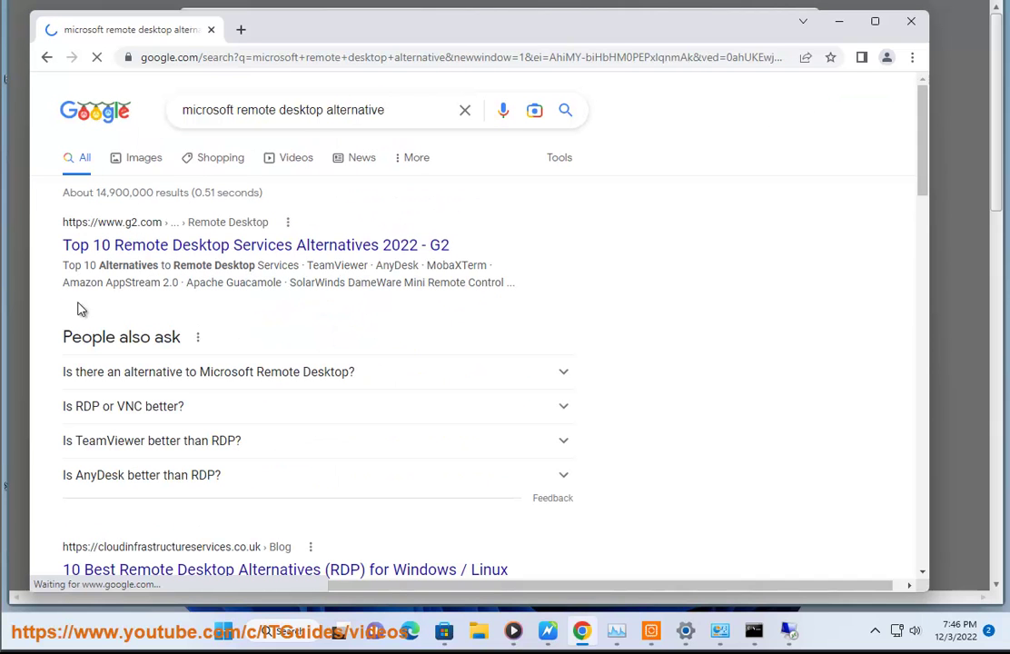
double_click(327, 265)
double_click(397, 265)
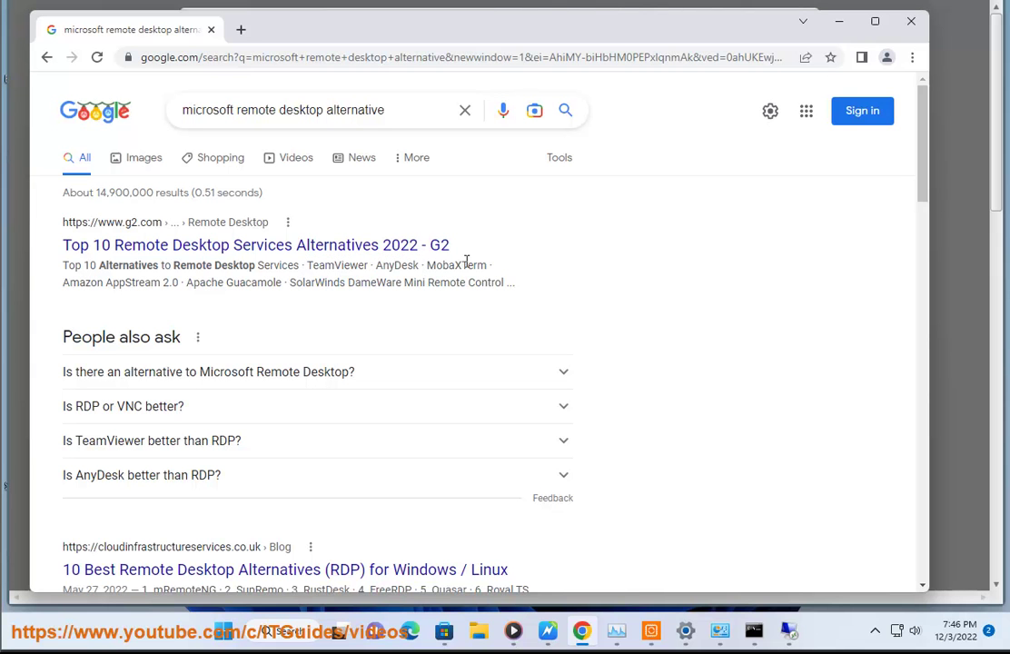
double_click(457, 265)
click(548, 631)
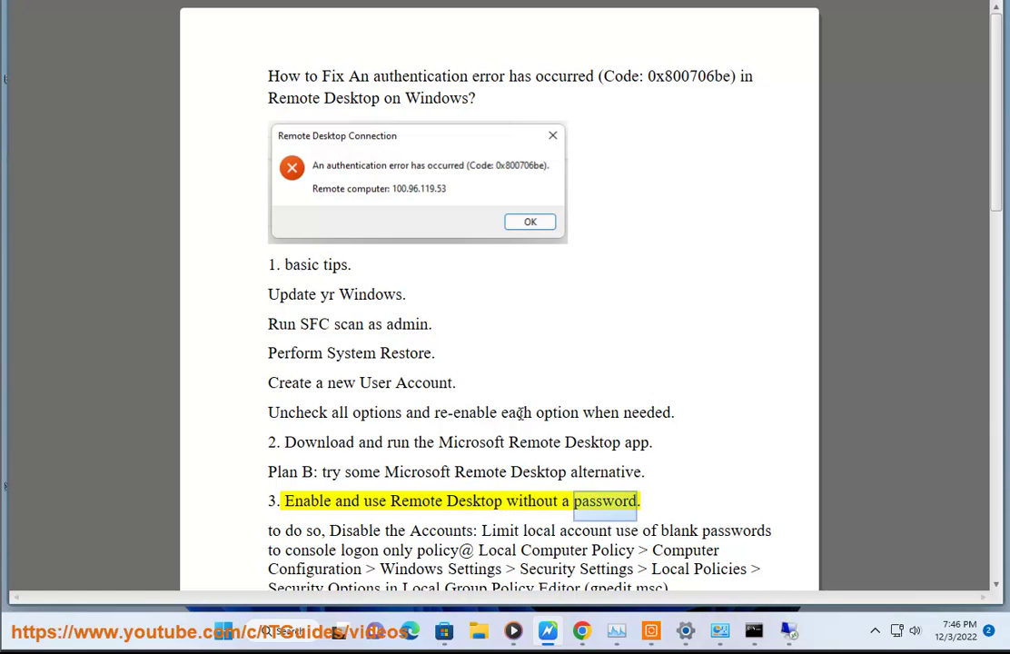
Step: Open the Local Group Policy Editor from a 'GPE' search and move it right
click(288, 620)
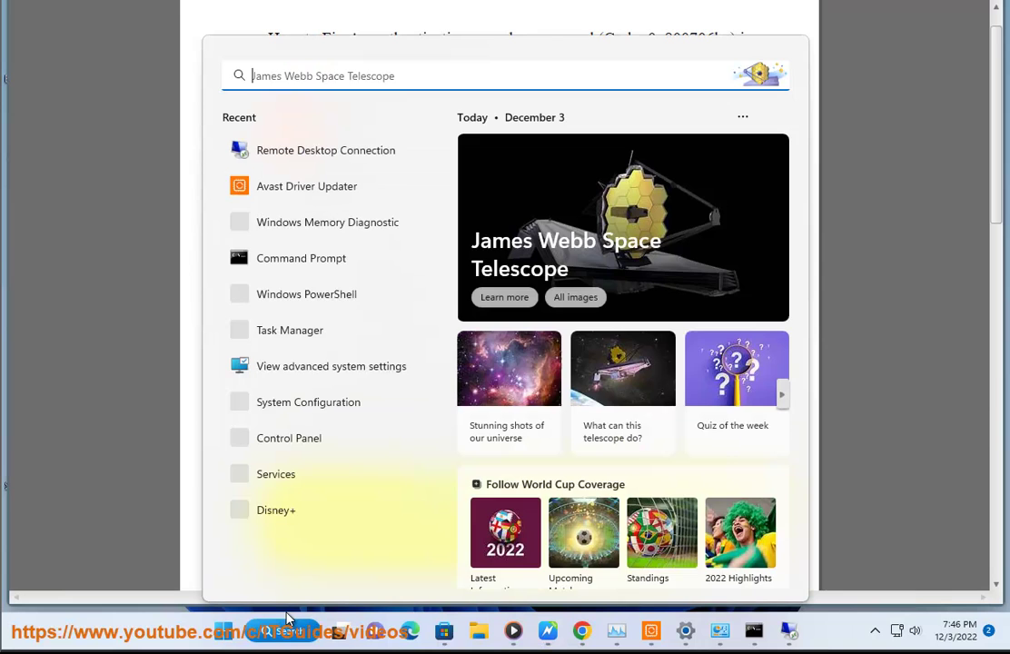
text(GPE)
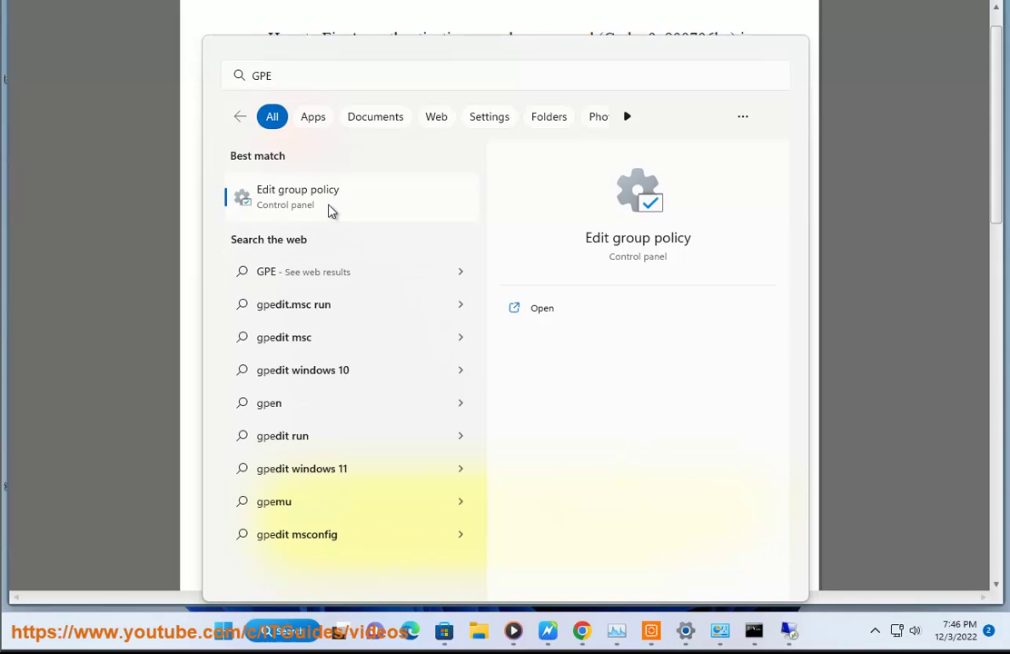
click(331, 211)
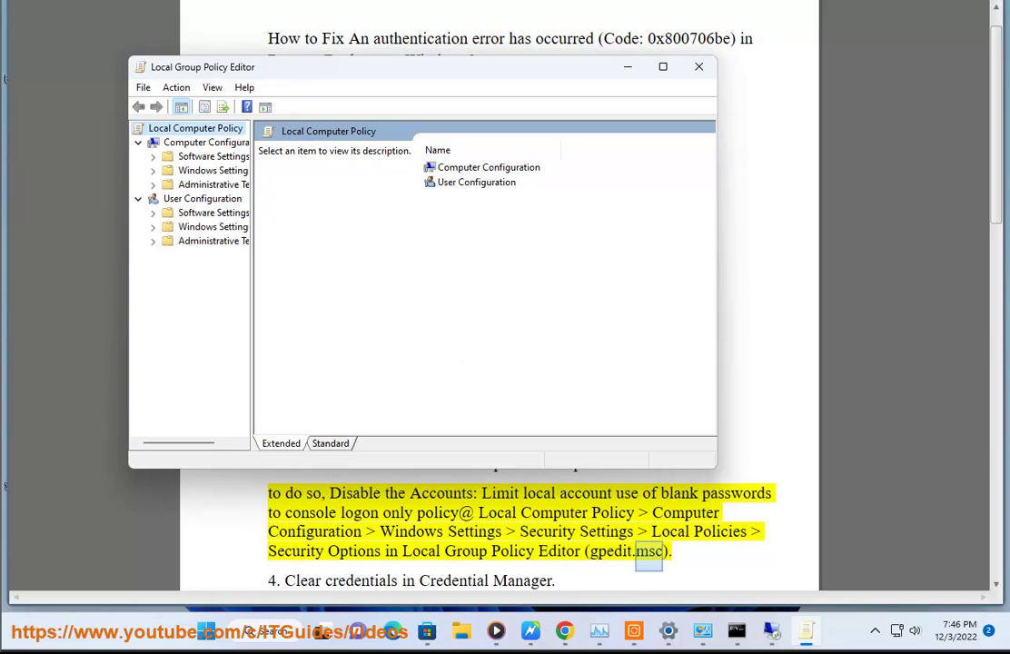
click(806, 633)
drag(437, 72, 539, 81)
Step: Expand Computer Configuration > Windows Settings > Security Settings > Local Policies > Security Options to find the blank-passwords policy
double_click(586, 173)
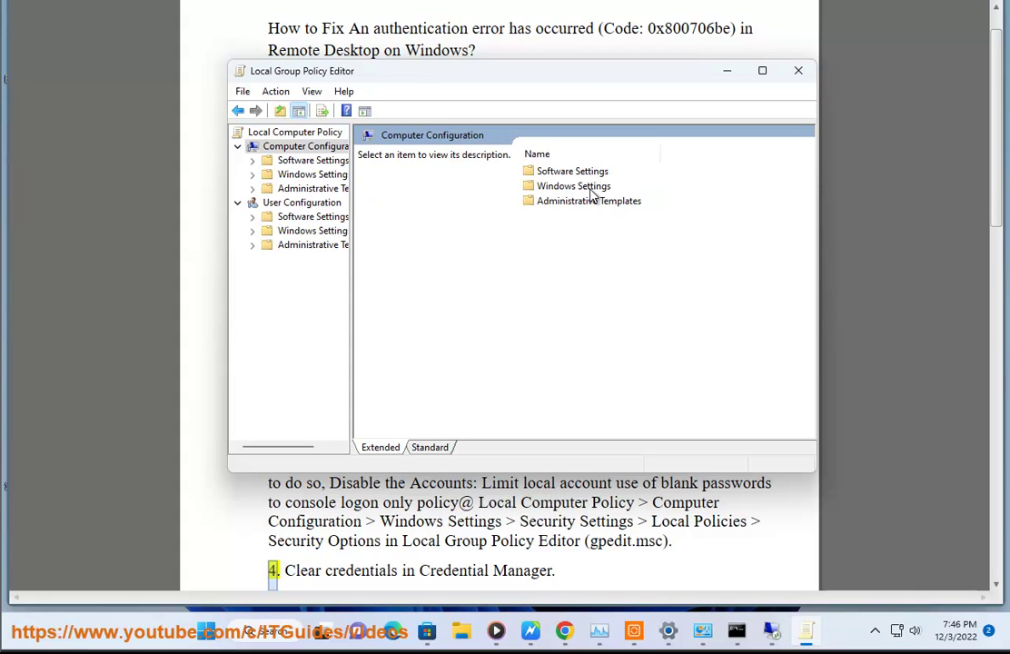
click(539, 185)
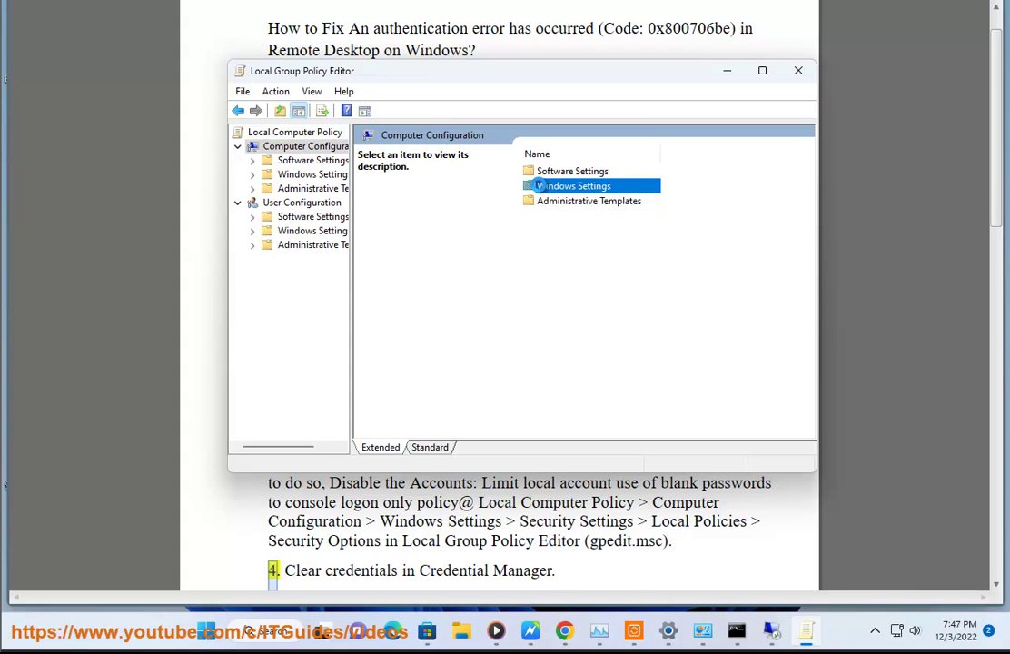
double_click(539, 186)
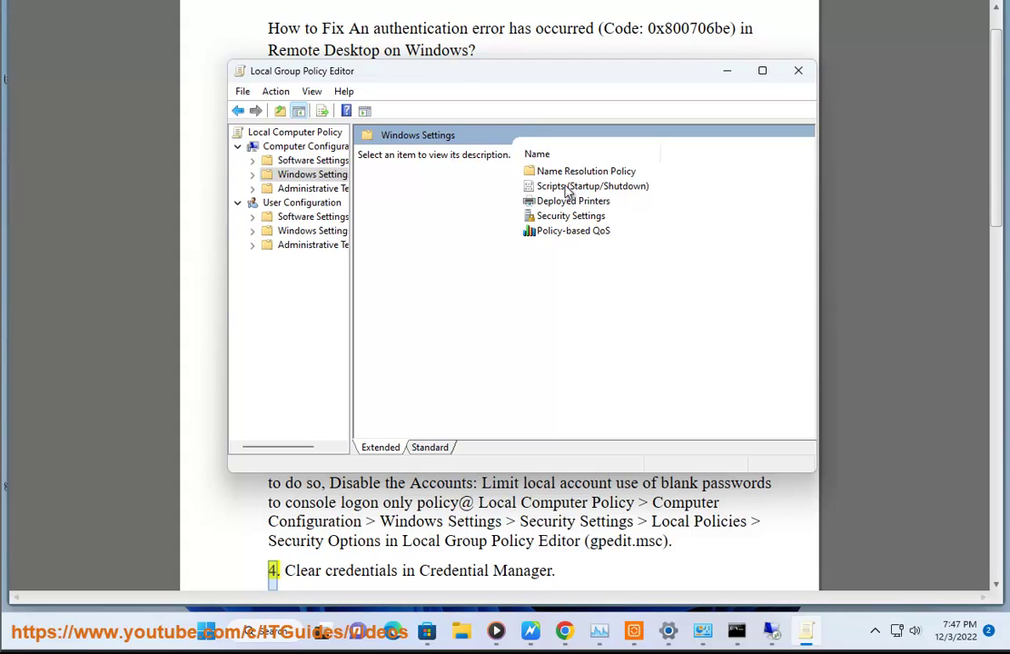
double_click(570, 218)
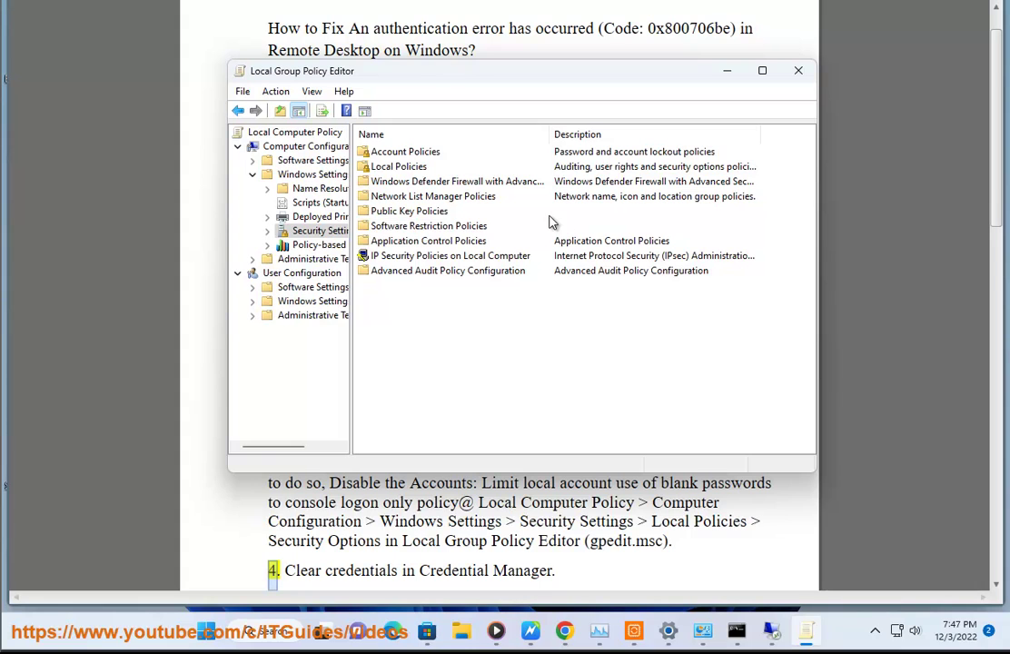
double_click(387, 169)
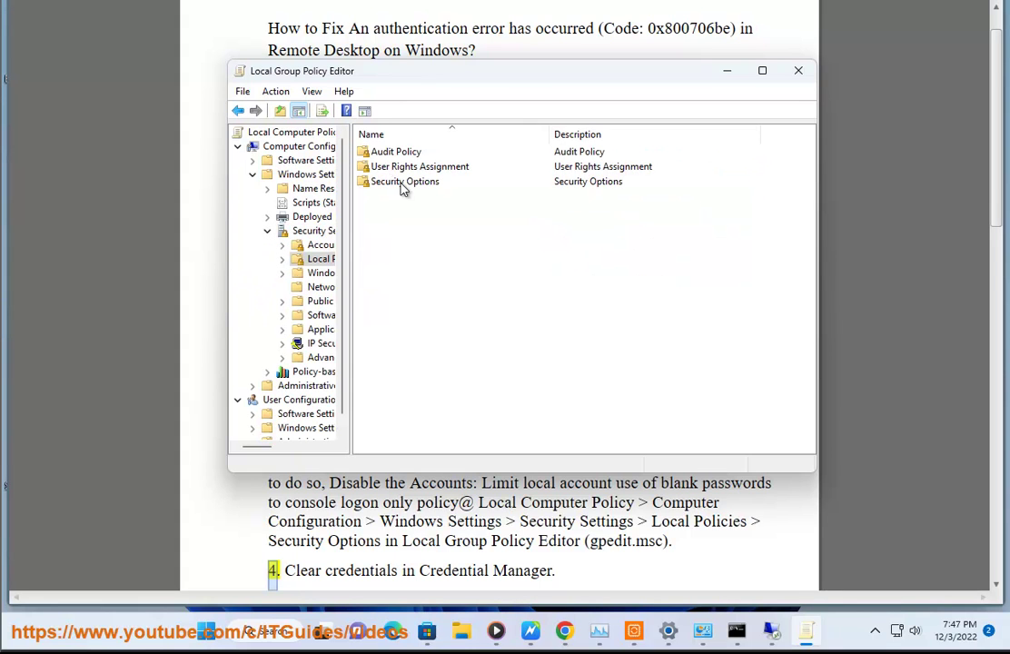
double_click(405, 187)
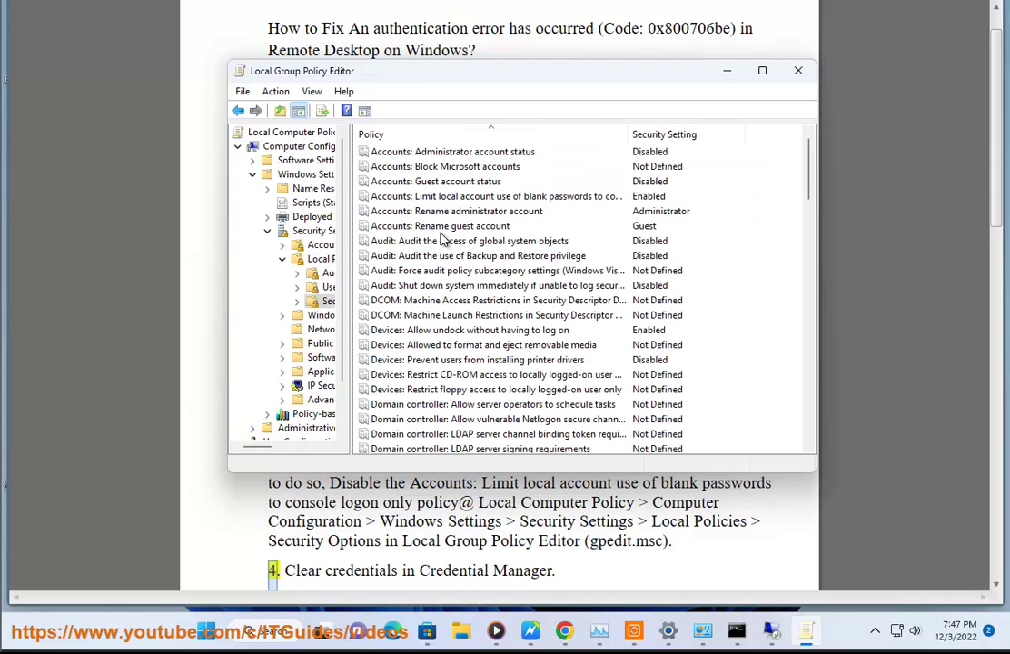
click(443, 229)
click(438, 239)
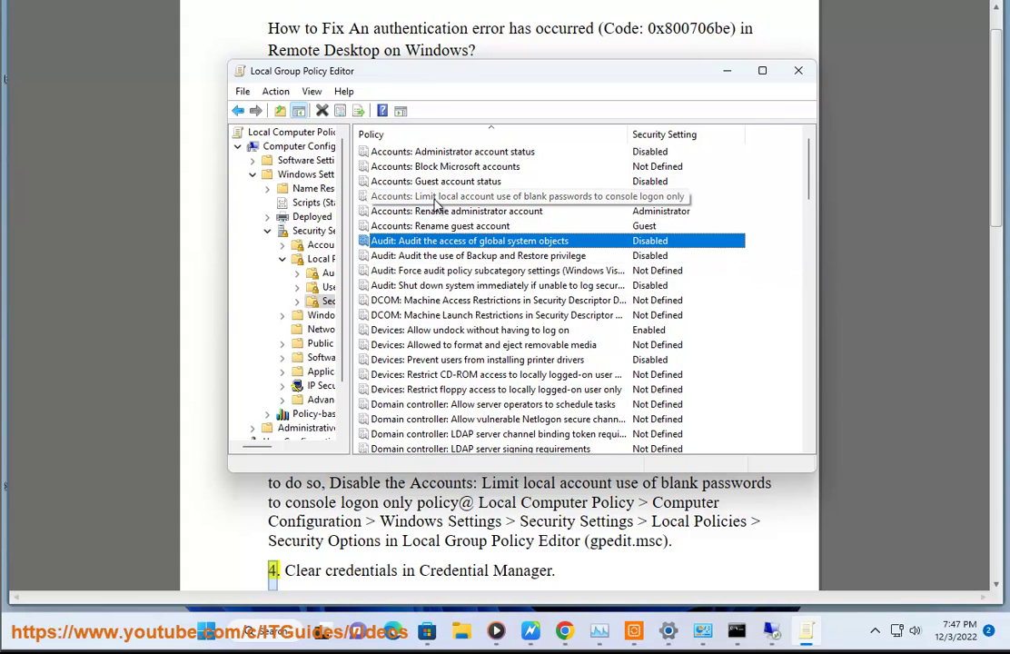
Step: Inspect the blank-passwords policy's Disabled option and explanation, then cancel and close the editor
click(436, 197)
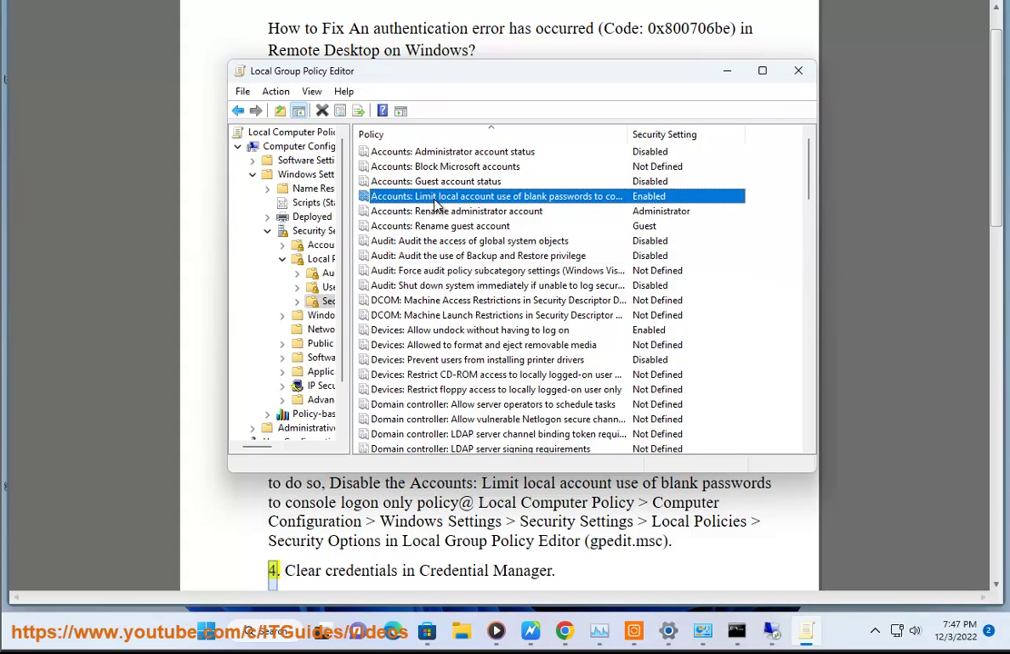
double_click(527, 199)
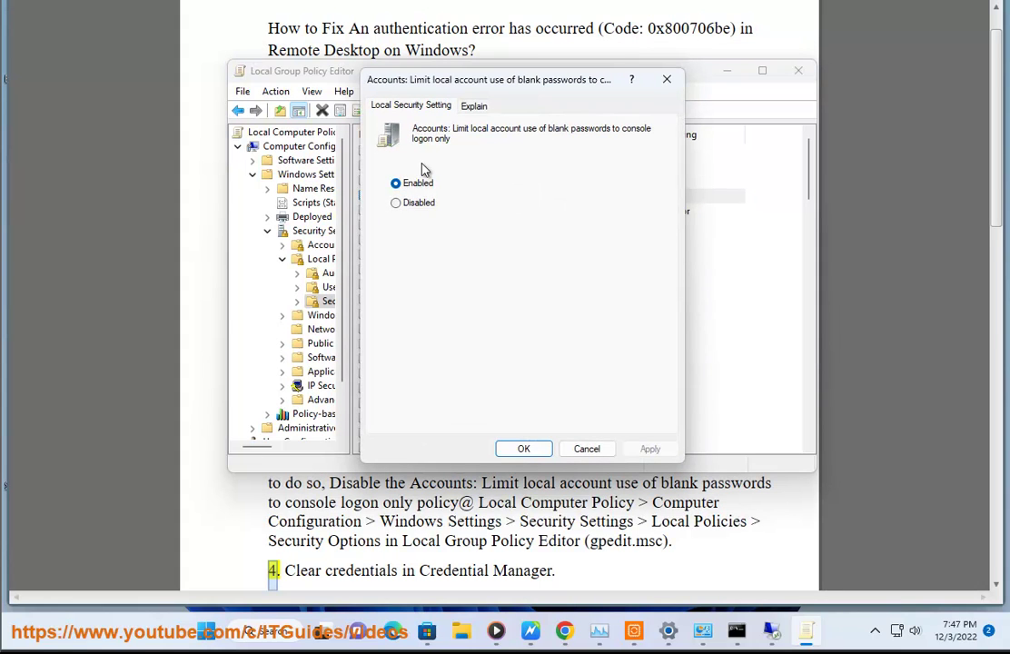
click(414, 203)
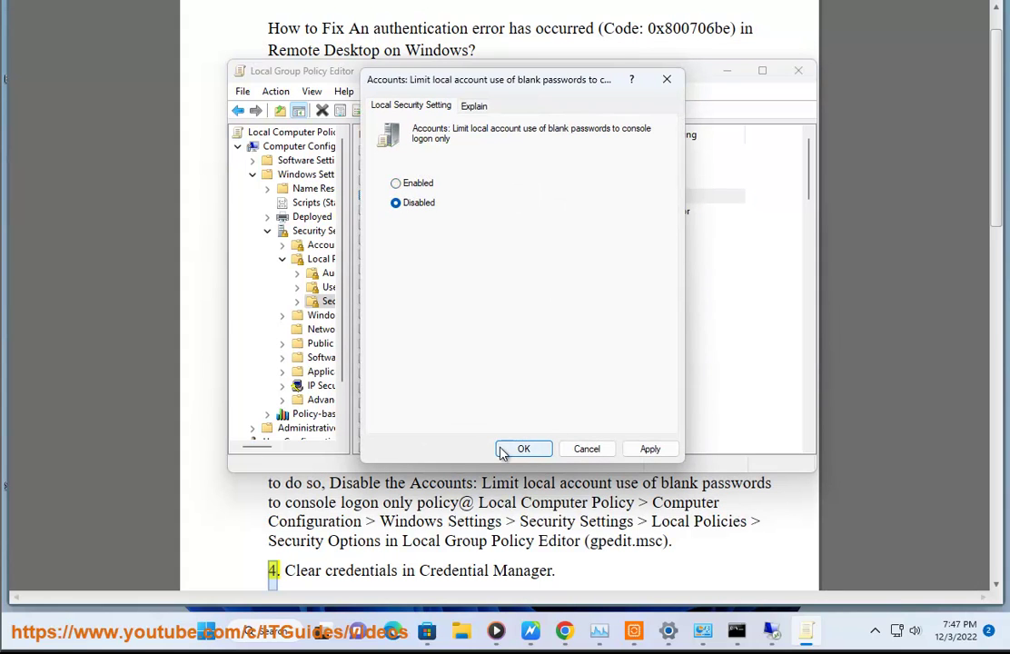
click(469, 108)
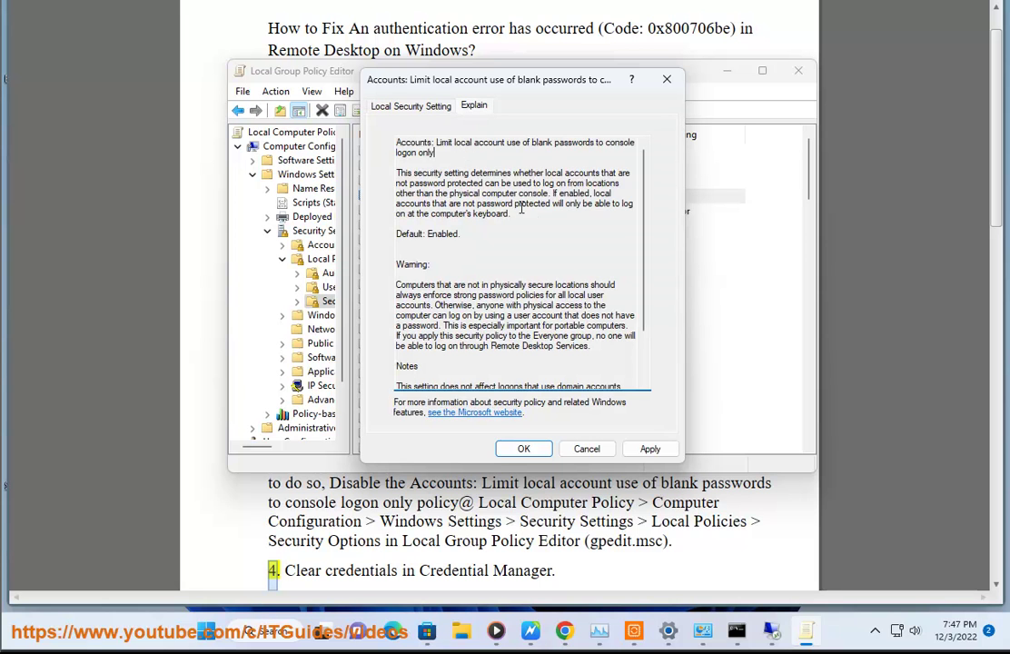
drag(512, 215, 320, 136)
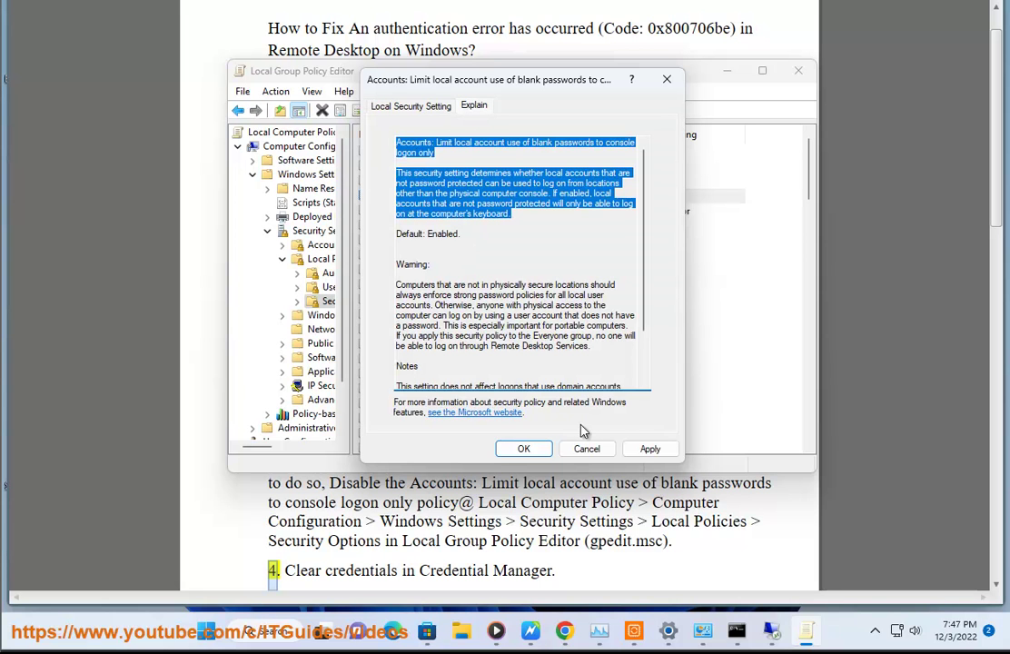
click(587, 449)
click(799, 70)
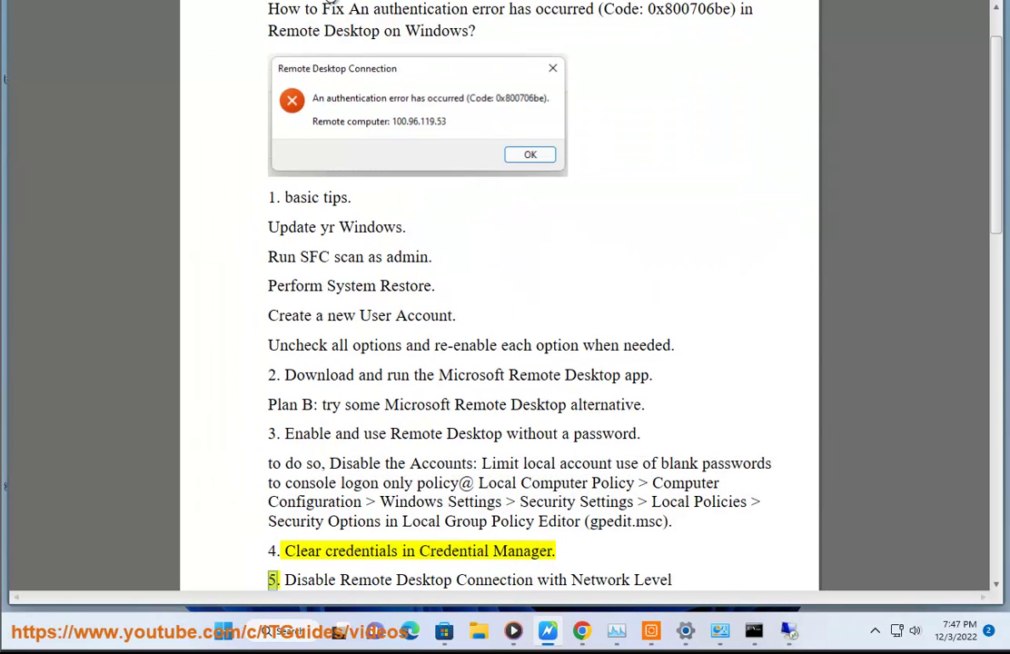
Step: Find Credential Manager via a 'CRE' Control Panel search and expand the first generic Windows credential
click(720, 630)
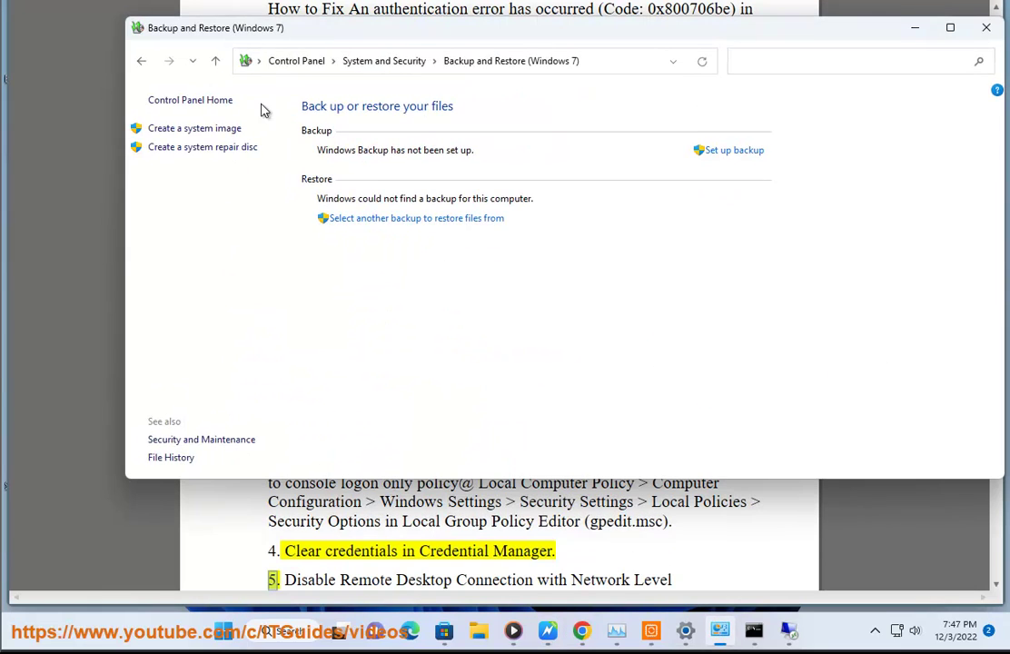
click(296, 62)
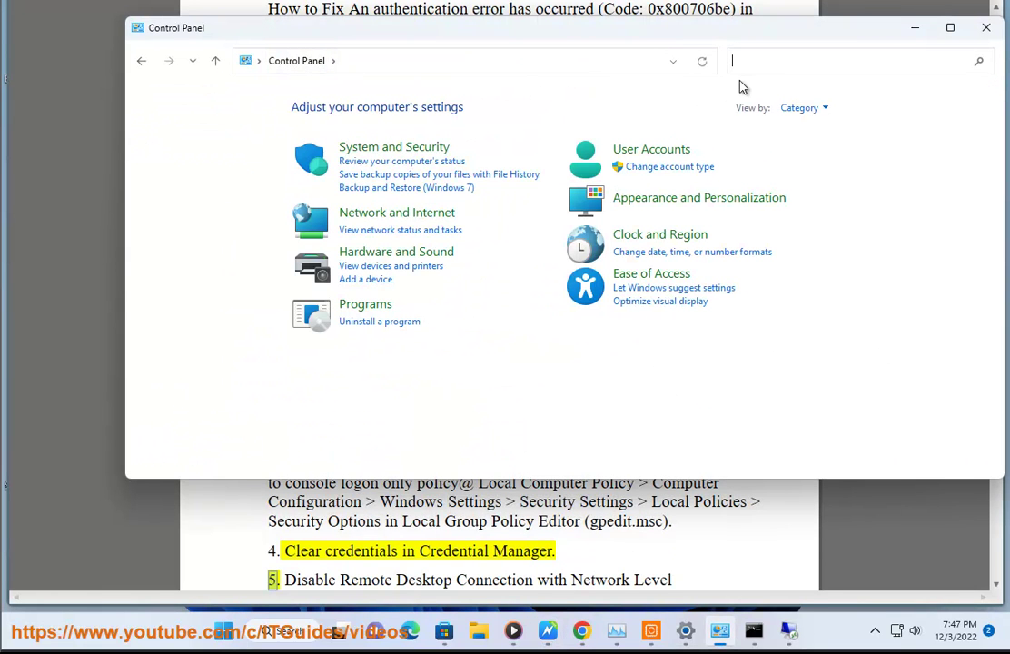
text(CRE)
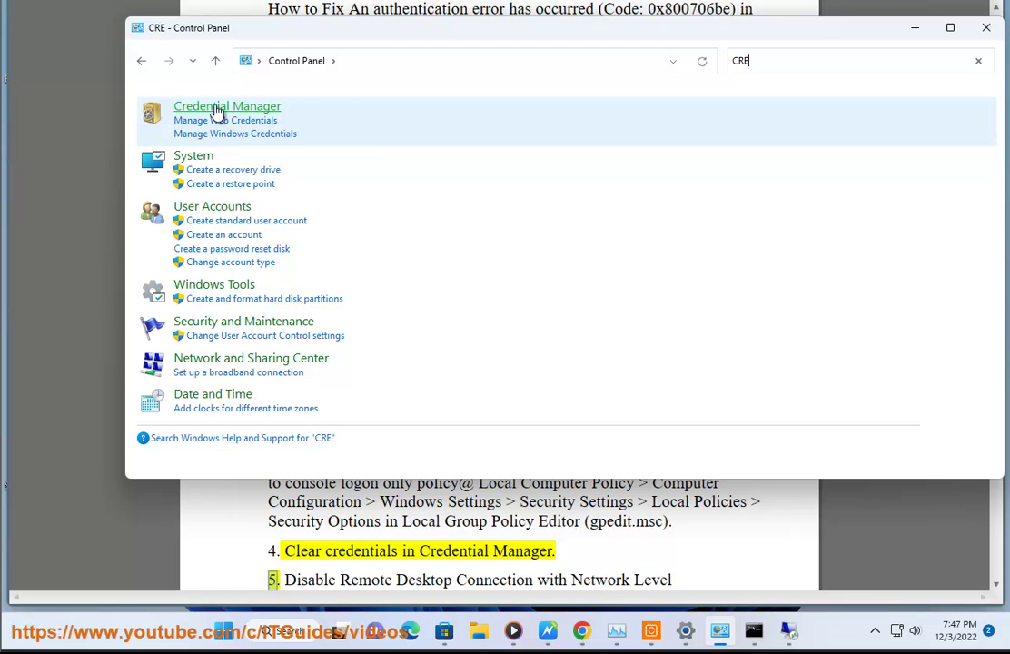
click(229, 109)
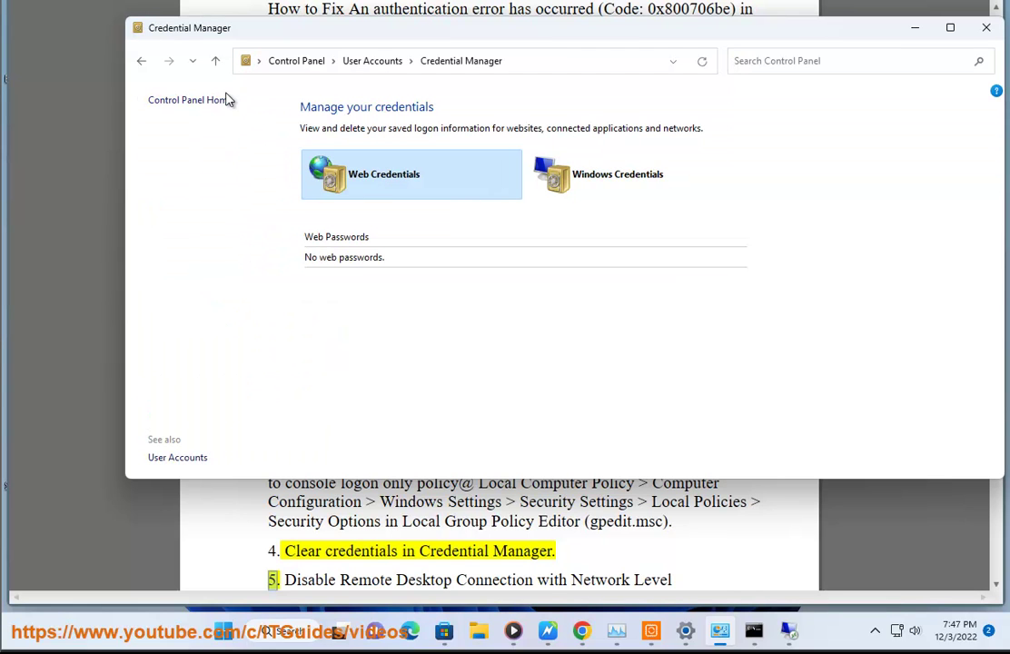
click(615, 194)
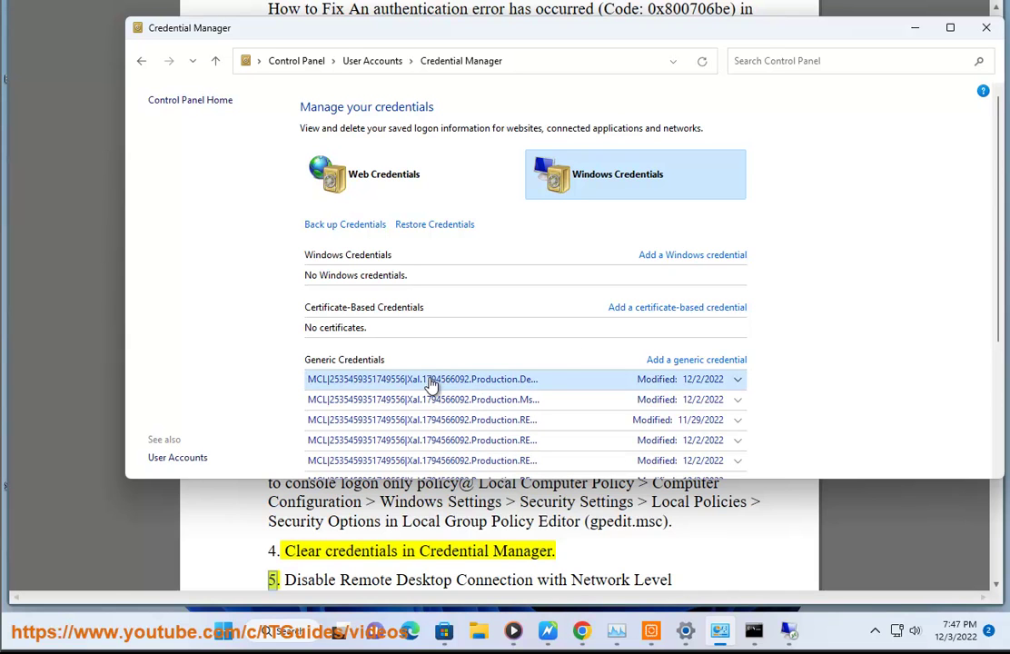
click(738, 381)
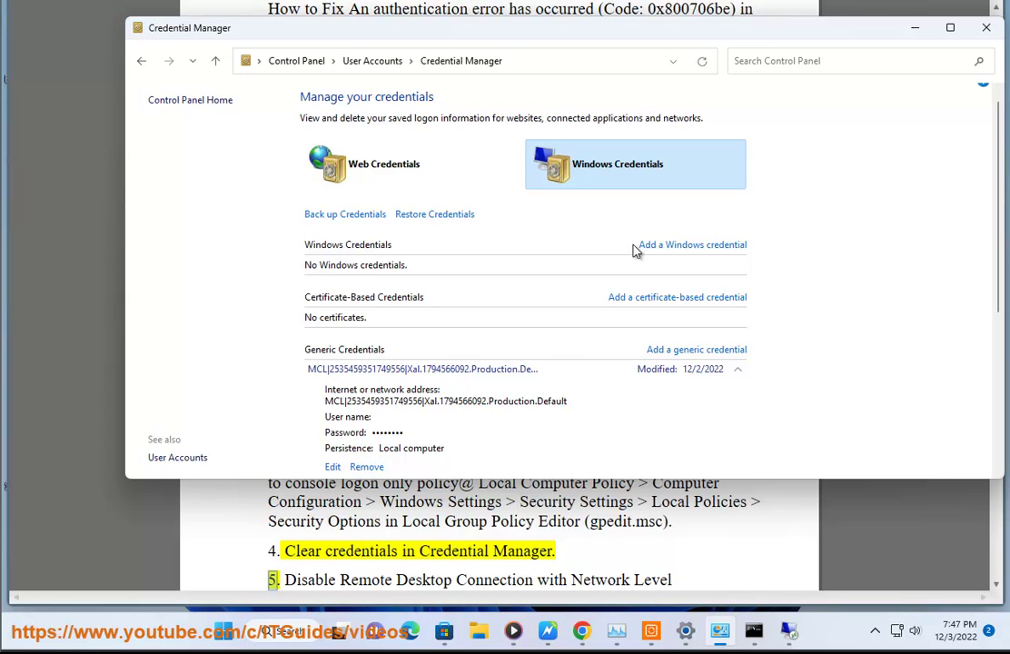
Step: Allow remote connections to this computer on System Properties' Remote tab, then close the dialog
click(917, 30)
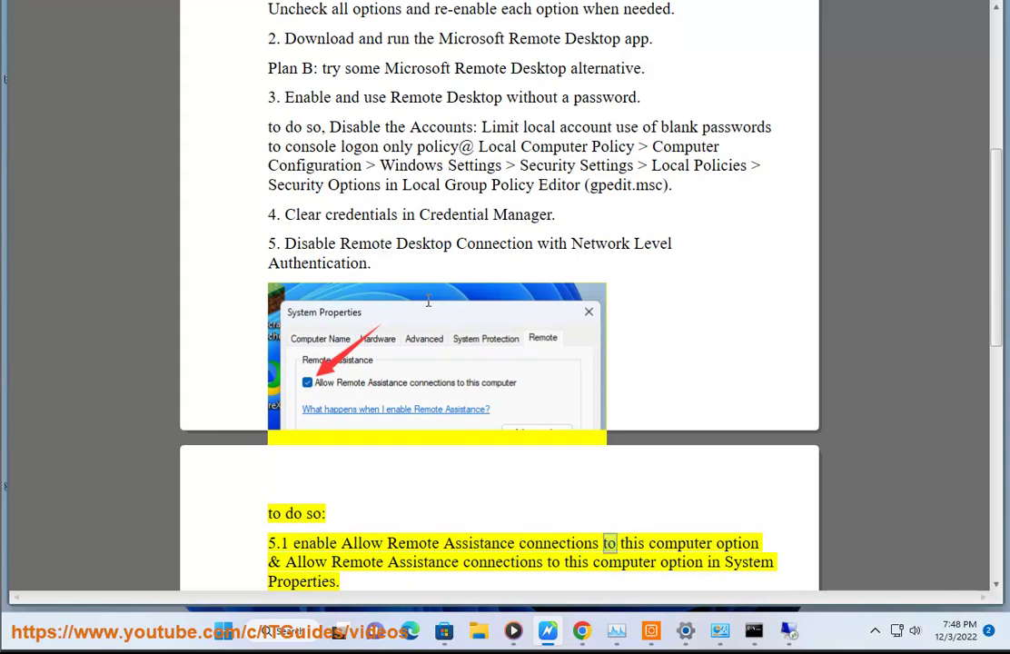
click(312, 624)
text(AD)
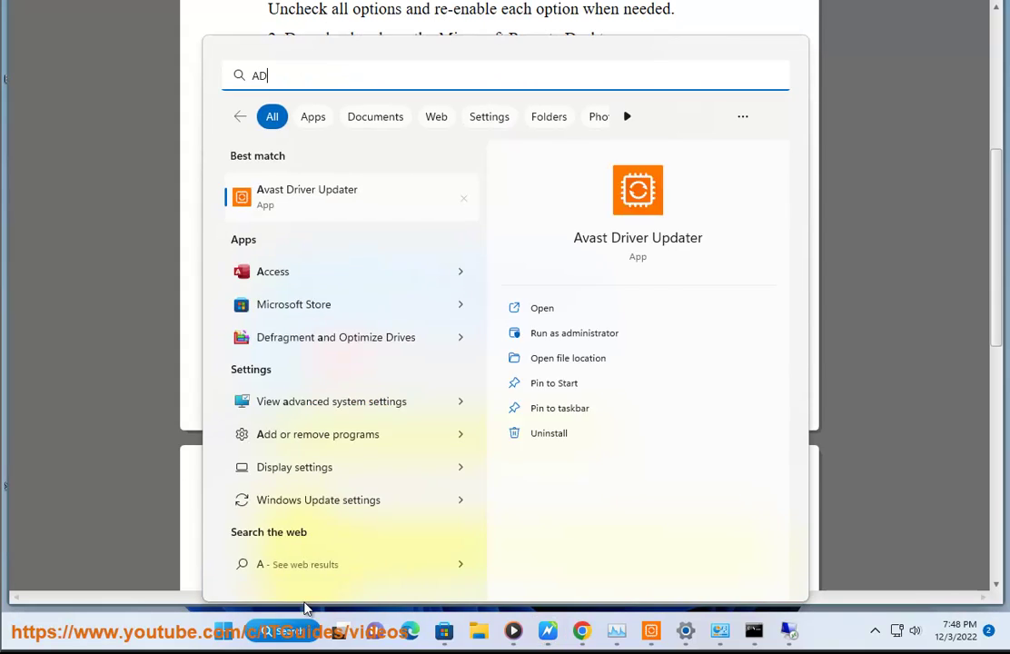
click(345, 205)
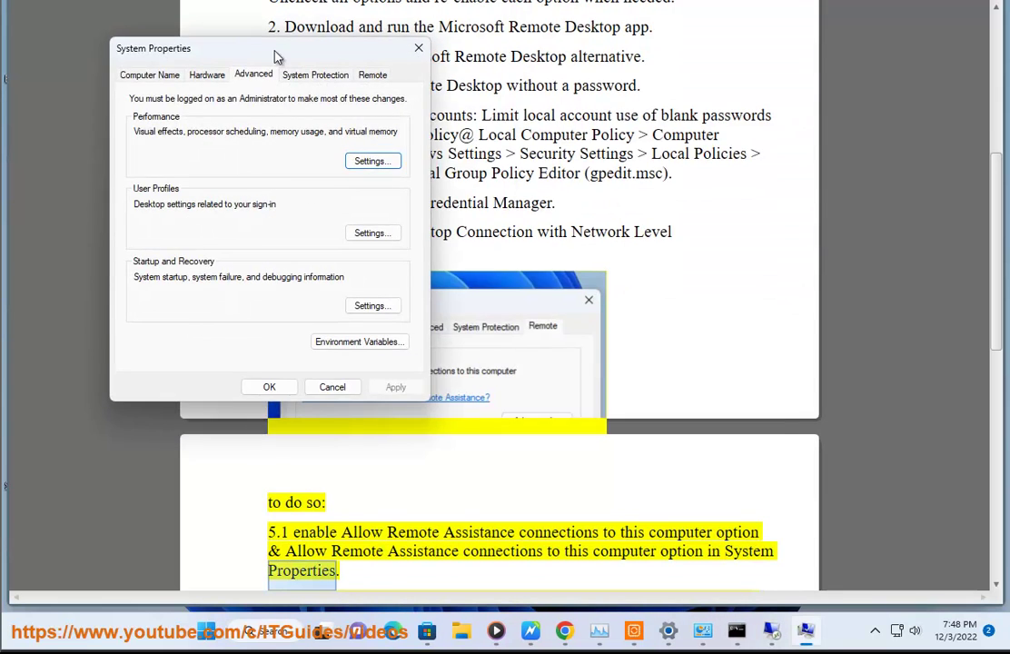
drag(276, 54, 651, 103)
click(750, 125)
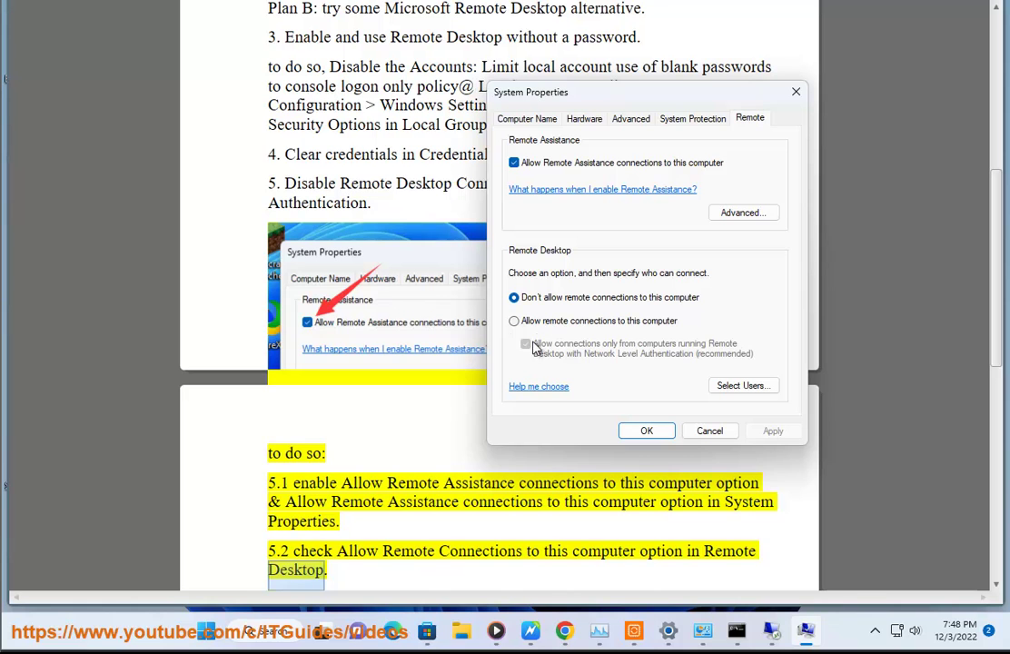
click(514, 321)
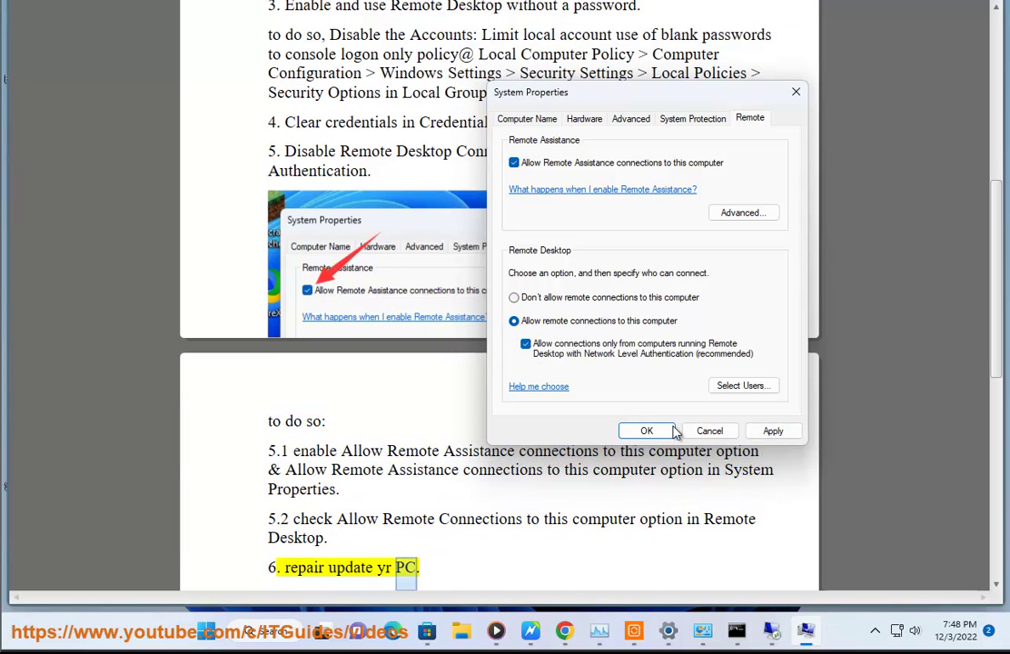
click(710, 432)
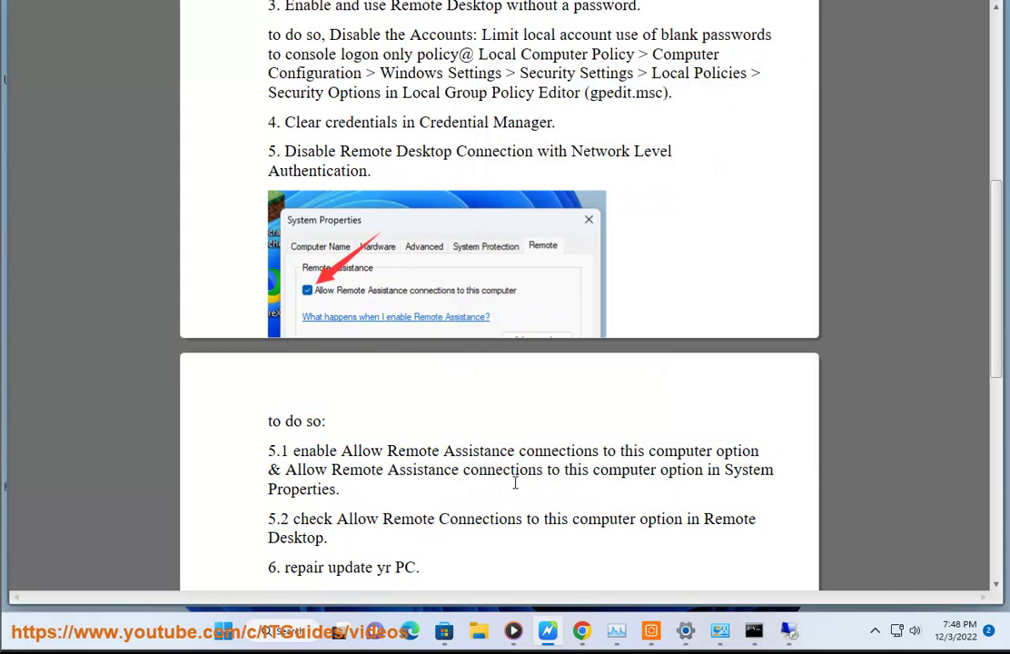
Step: Copy the tip 6 text into Chrome's search box, replace 'yr PC' with WINDOWS, and search 'repair update WINDOWS'
drag(416, 570, 301, 569)
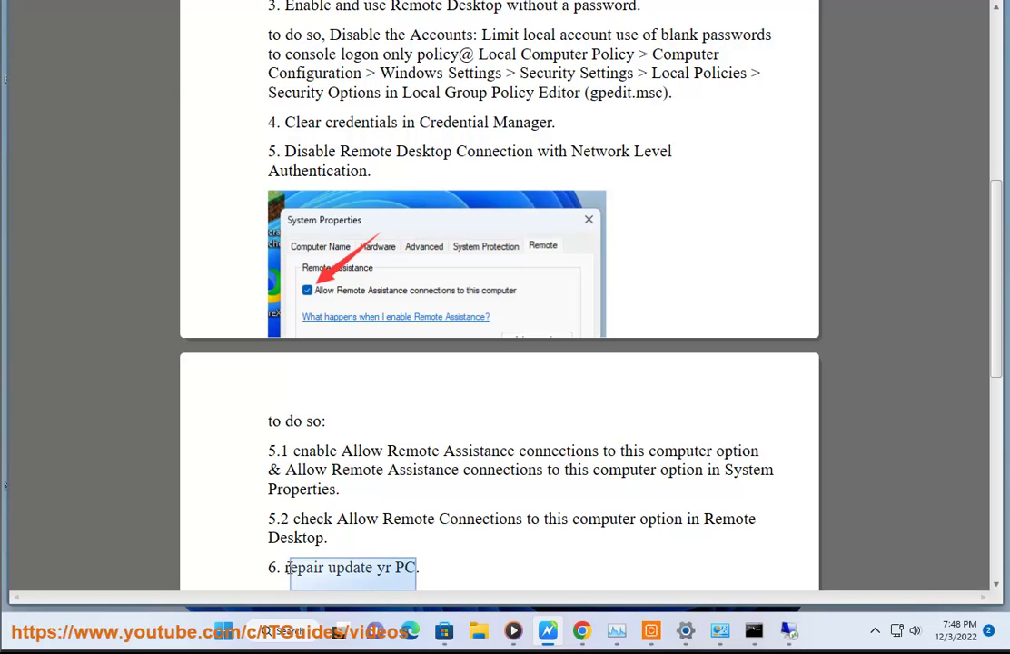
click(583, 630)
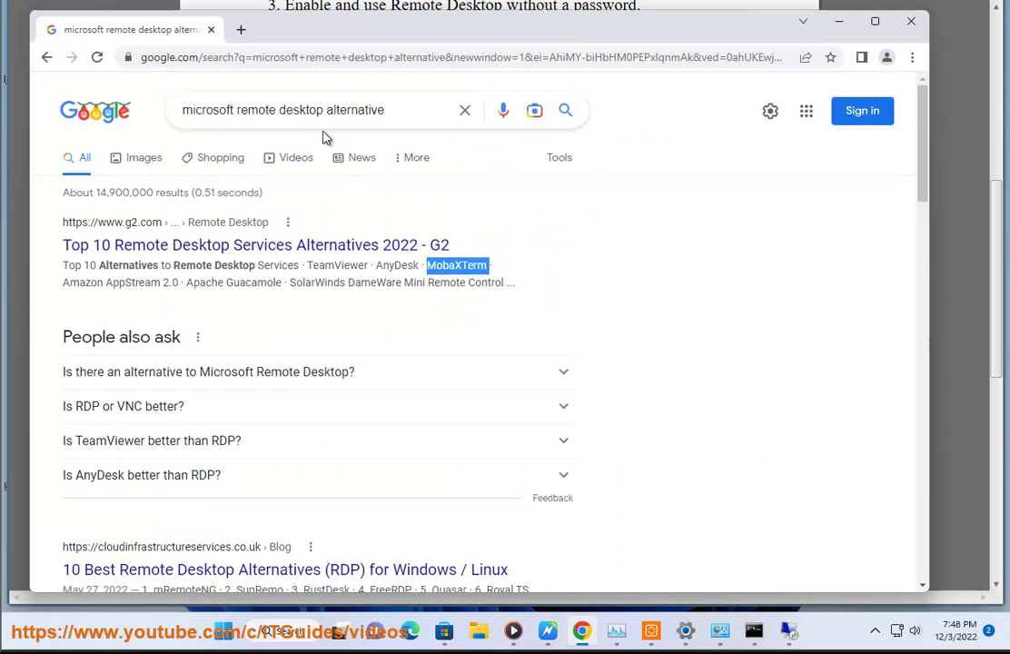
triple_click(407, 114)
text(repair update yr PC)
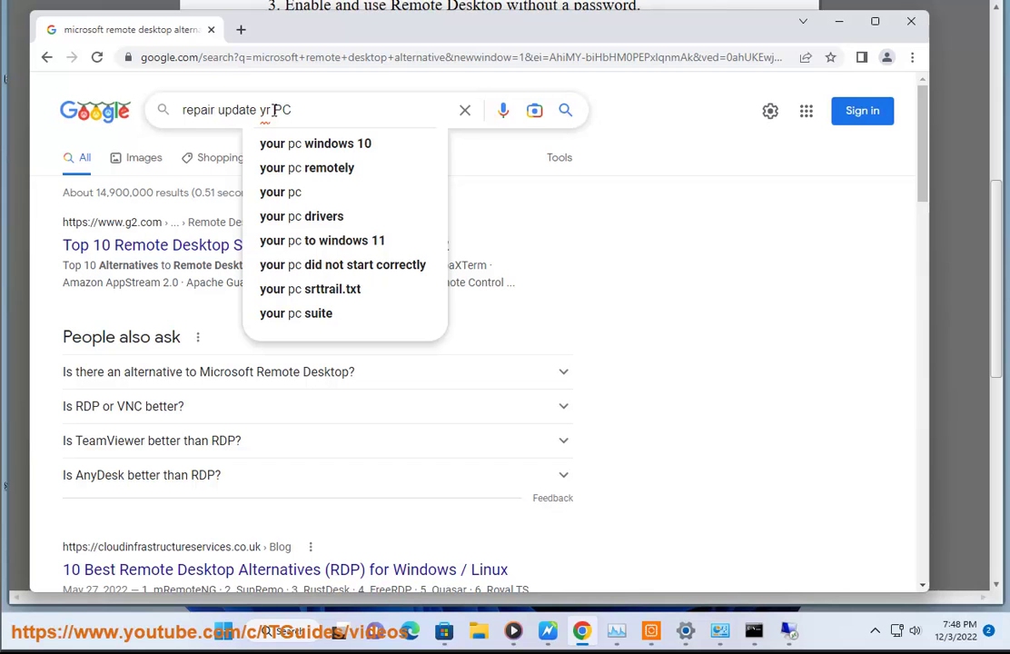
drag(314, 106, 454, 111)
text(WINDOWS)
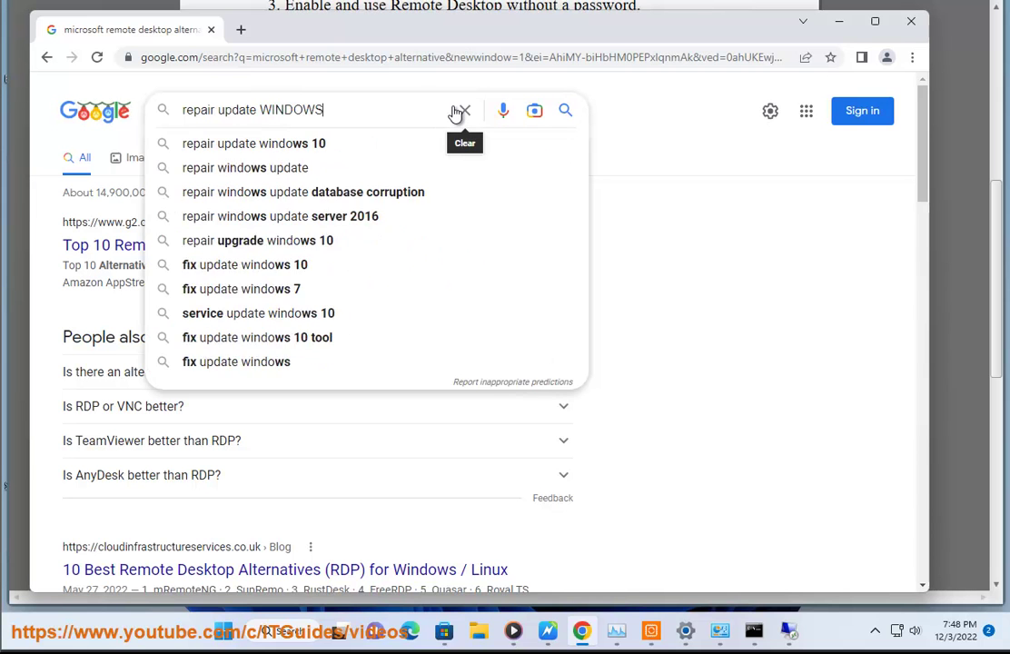
key(Return)
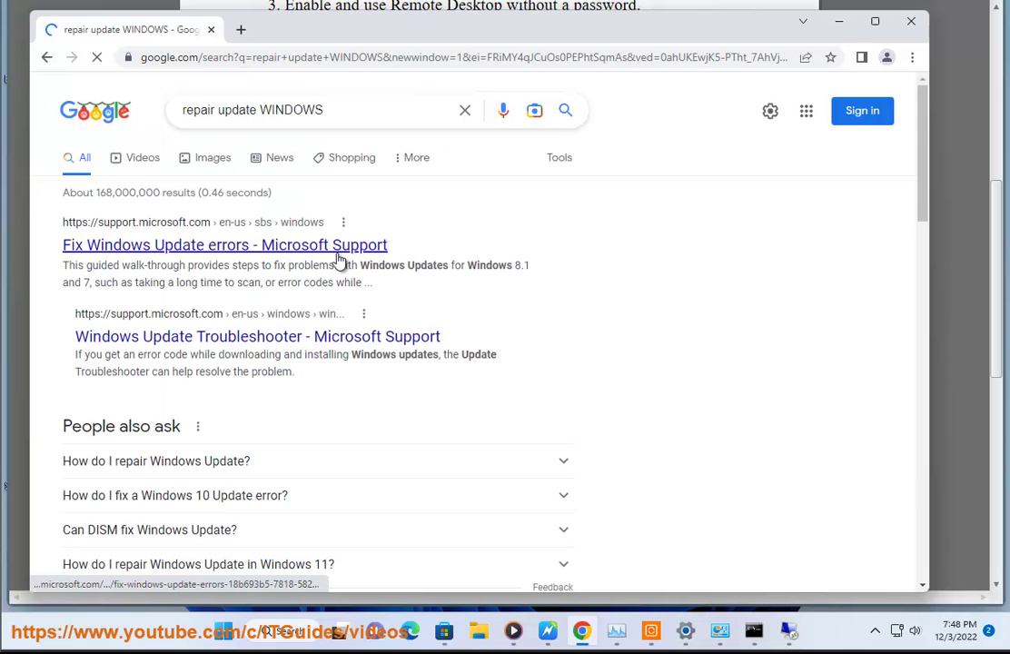